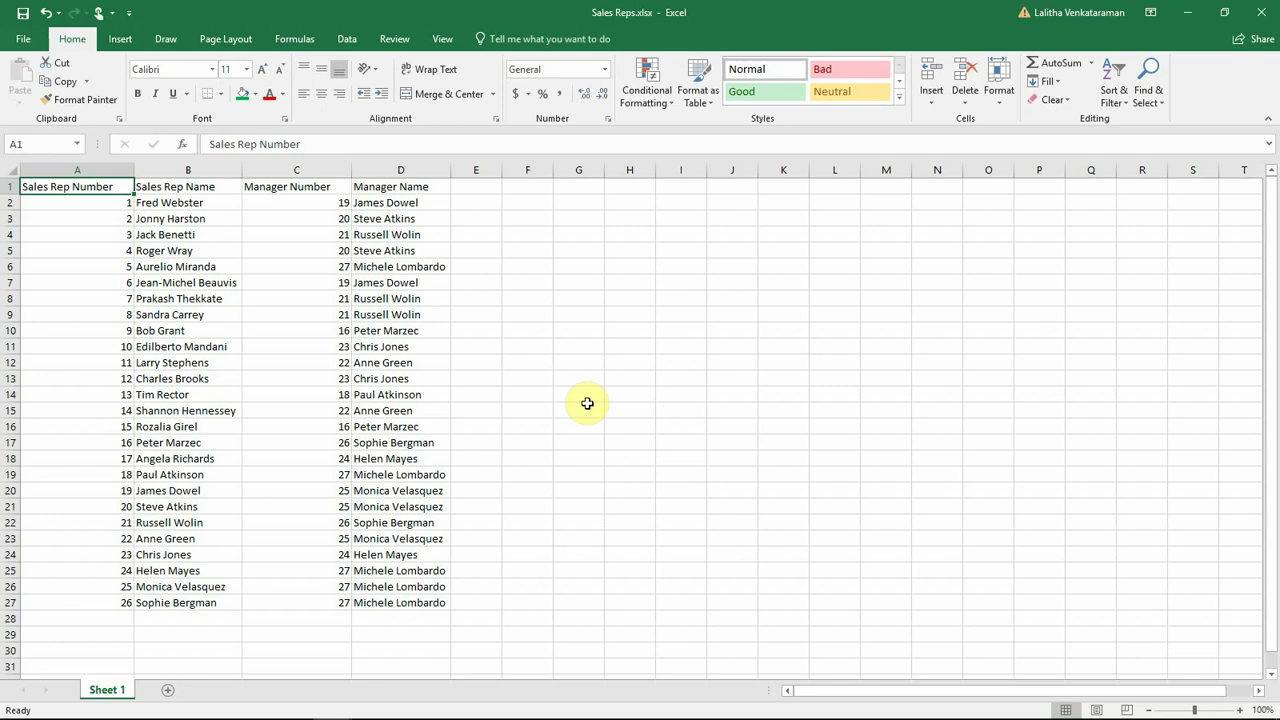
# - Switch from the Sales Reps workbook in Excel to Oracle Data Visualization for Desktop
pyautogui.hotkey('alt', 'Tab')
pyautogui.hotkey('alt', 'Tab')
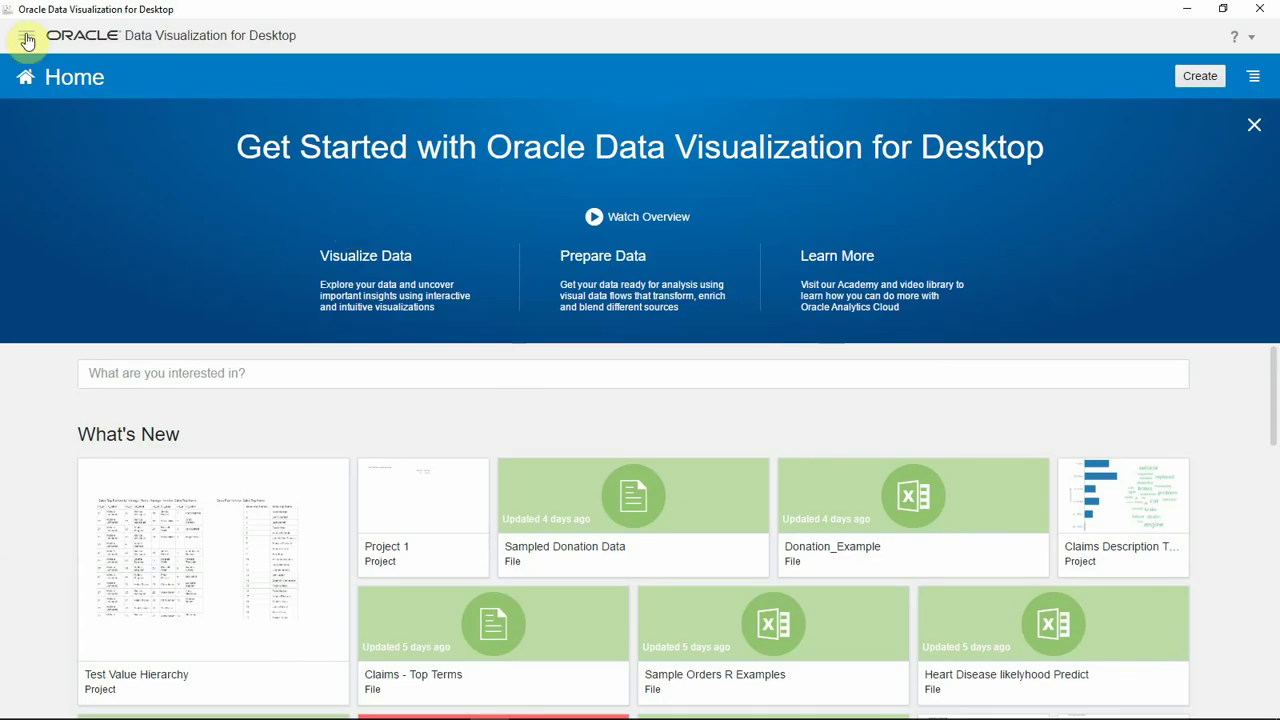
# - Upload the com-company-valueHierarchyConvertor extension zip from the Plugins folder through Console > Extensions
pyautogui.click(26, 35)
pyautogui.click(96, 247)
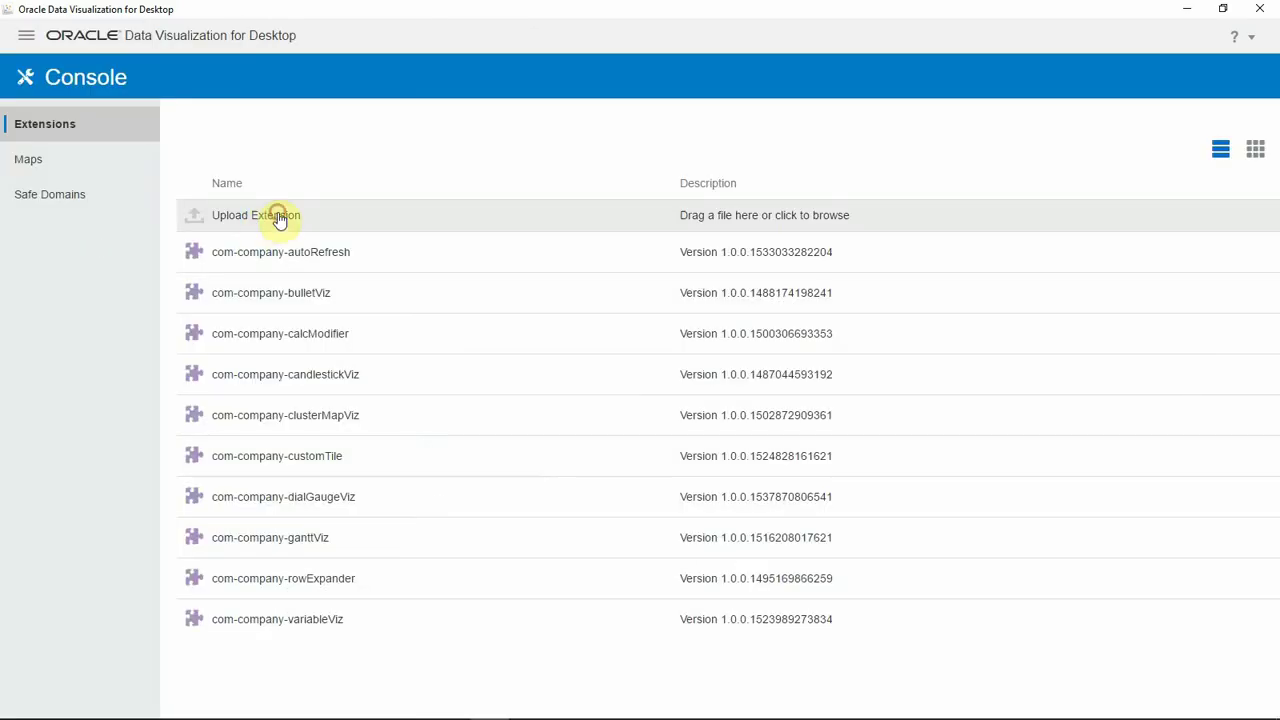
pyautogui.click(272, 216)
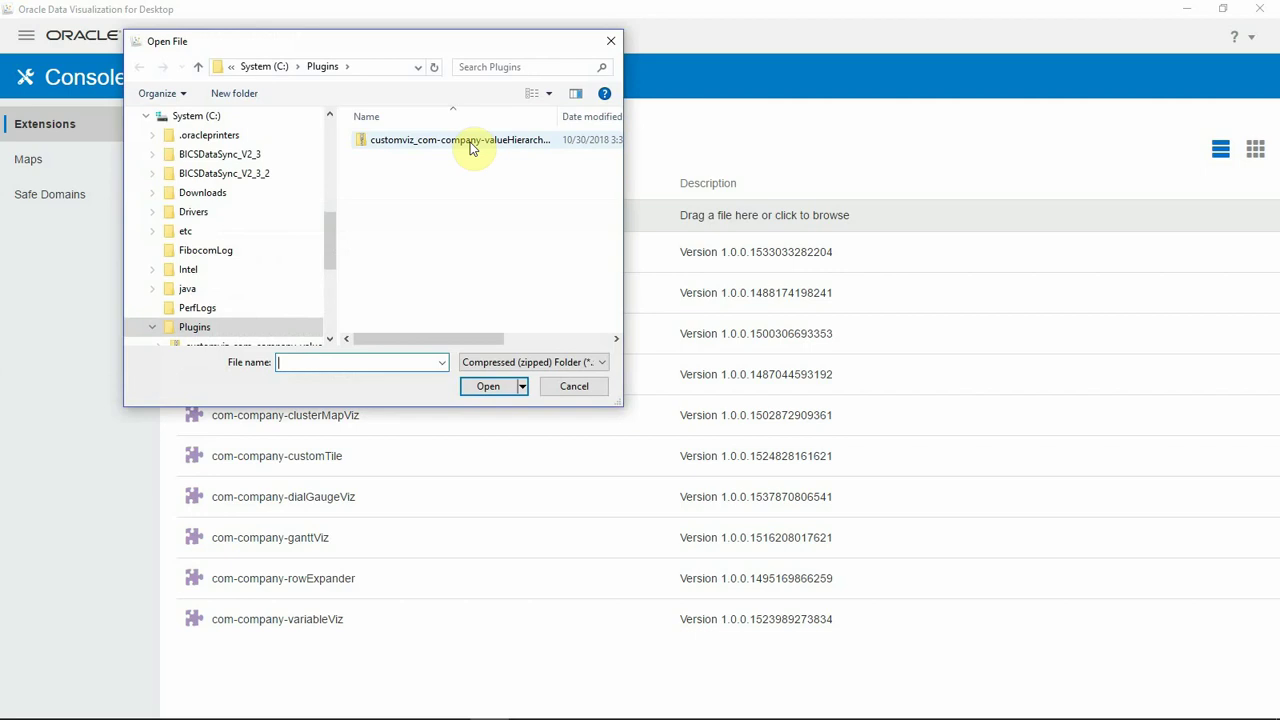
pyautogui.doubleClick(473, 147)
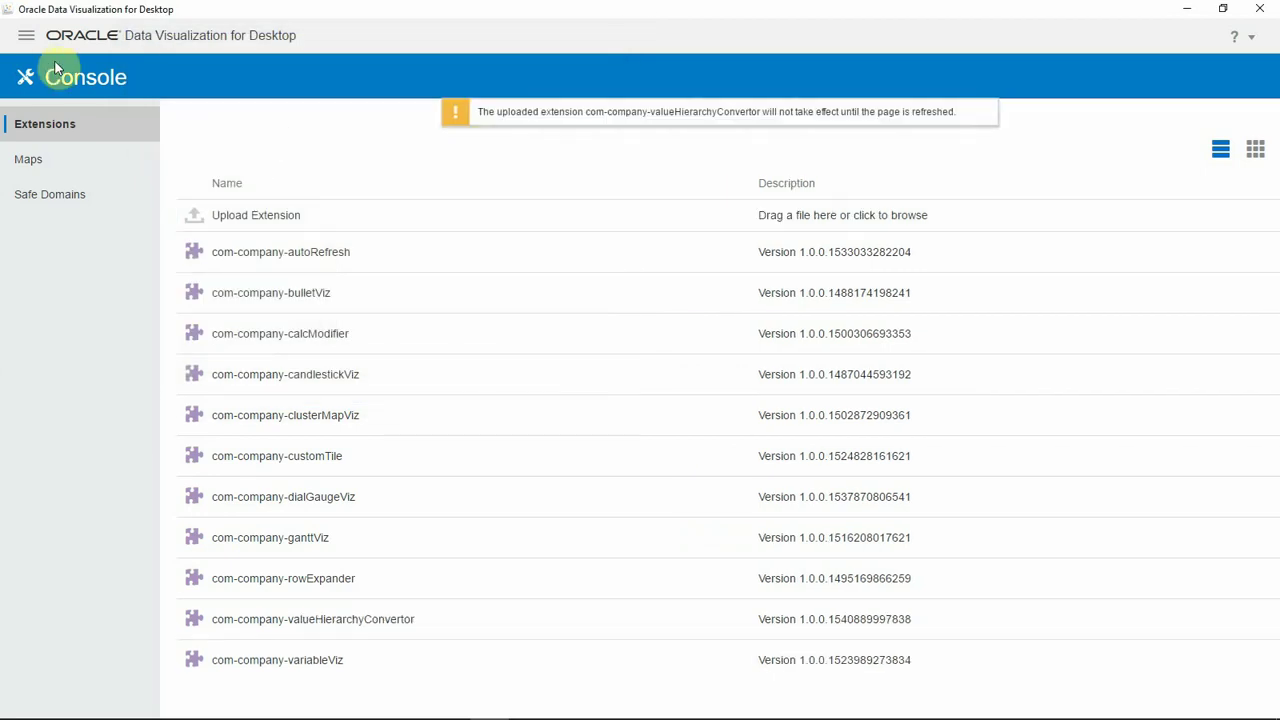
pyautogui.click(33, 43)
# - From Home, create a new data set by loading the Sales Reps.xlsx workbook
pyautogui.click(60, 87)
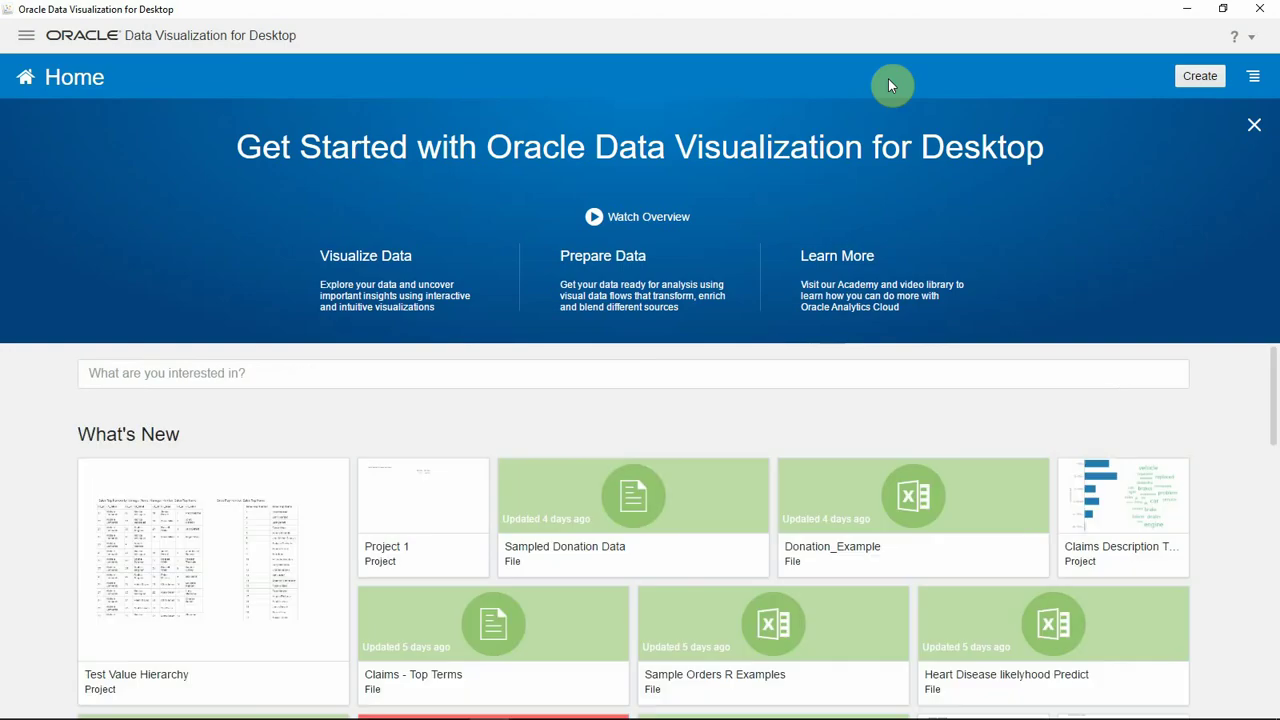
pyautogui.click(1200, 76)
pyautogui.click(1122, 170)
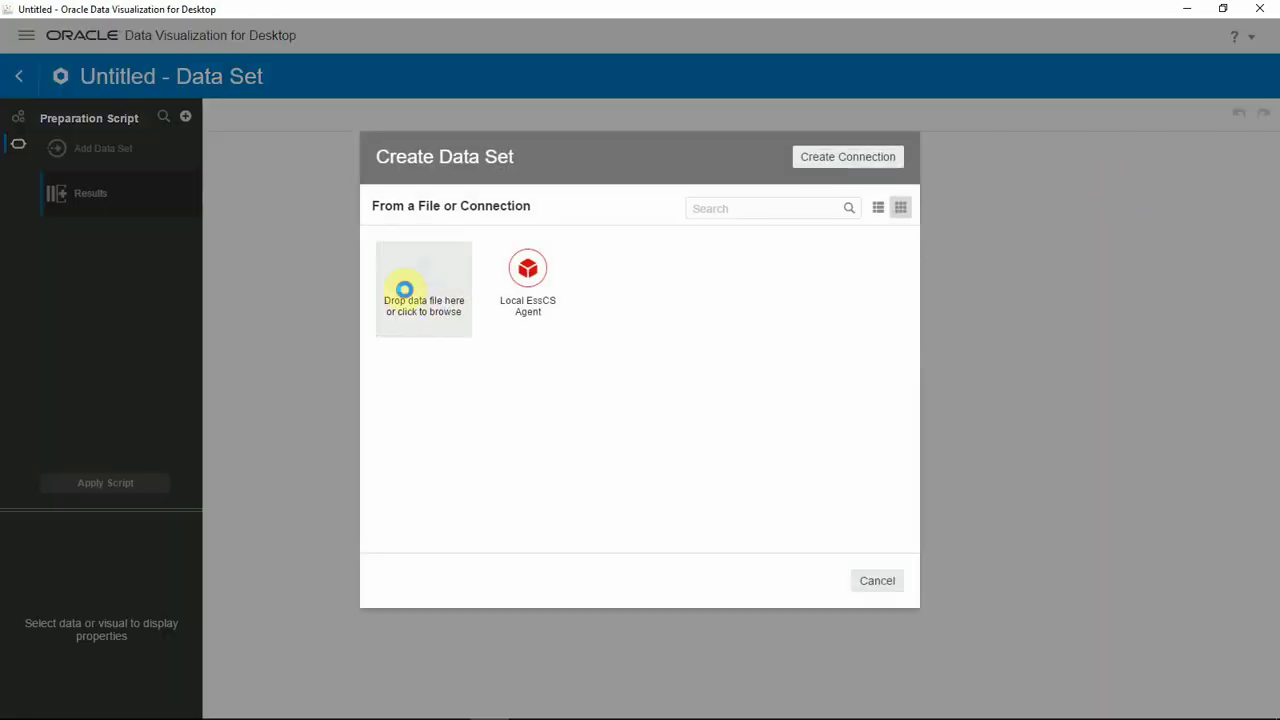
pyautogui.click(405, 293)
pyautogui.doubleClick(414, 137)
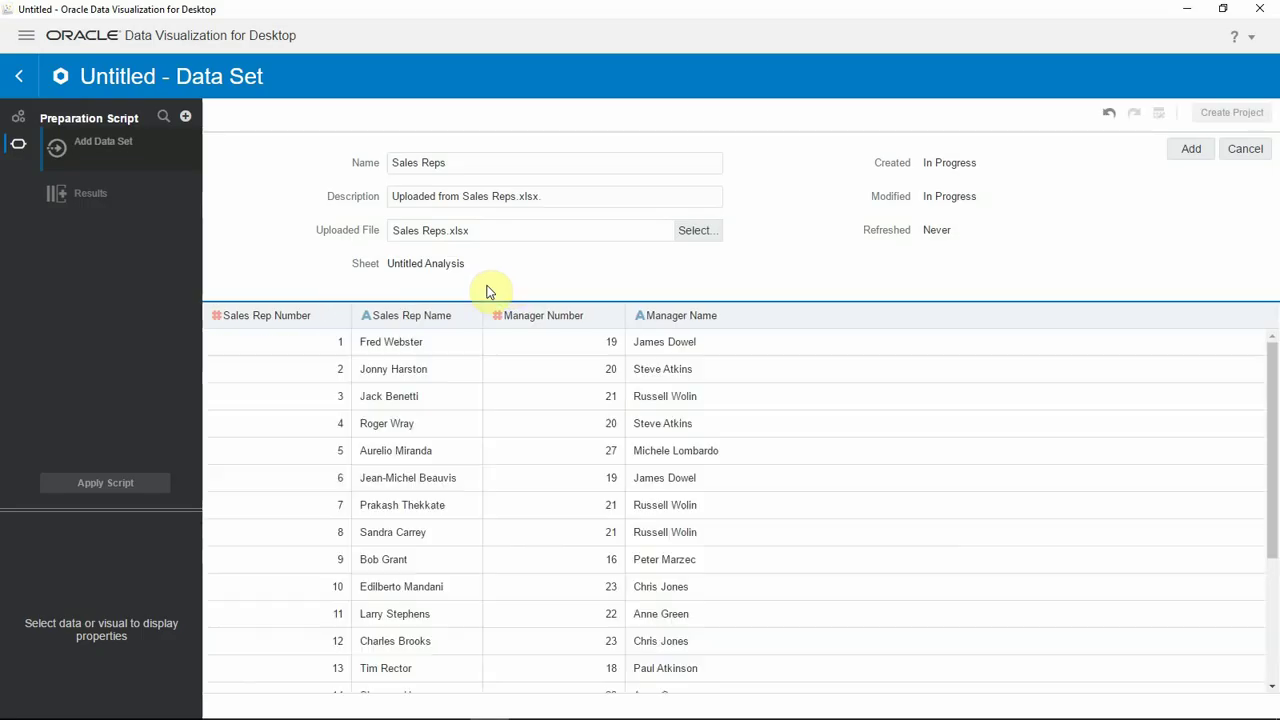
# - Treat Sales Rep Number and Manager Number as attributes, then save the Sales Reps data set
pyautogui.click(280, 317)
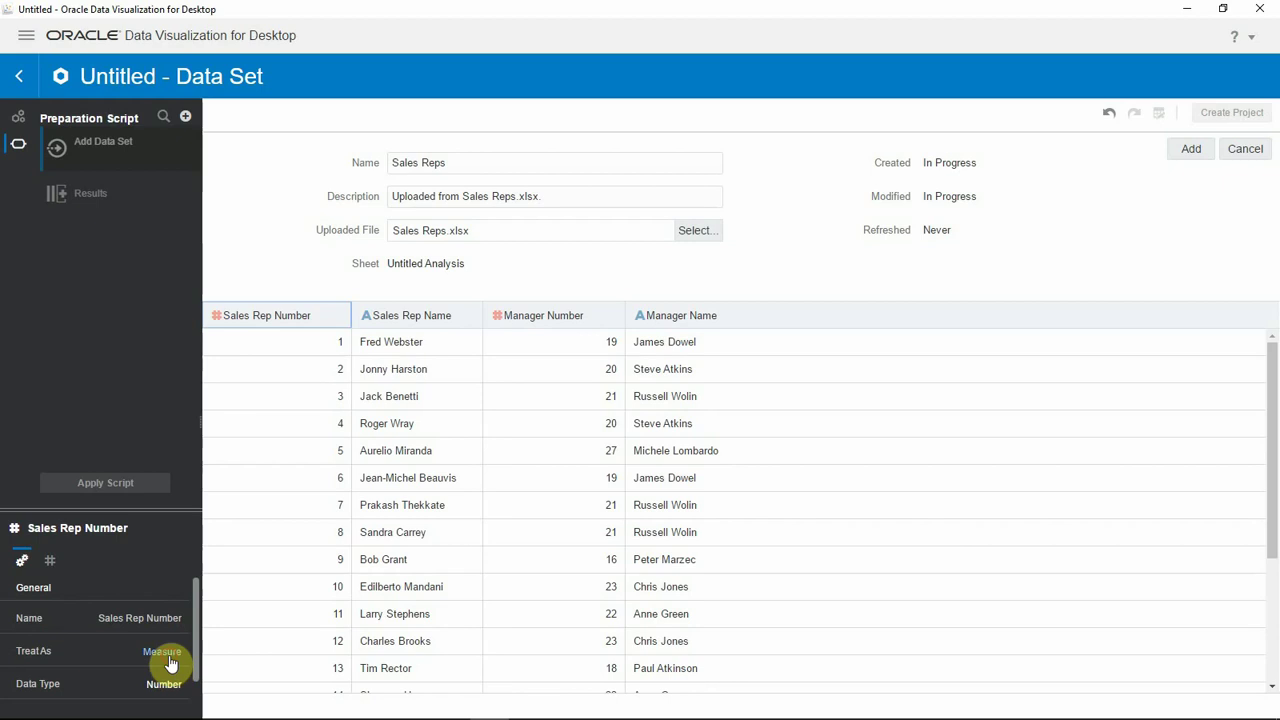
pyautogui.click(166, 655)
pyautogui.click(186, 701)
pyautogui.click(553, 316)
pyautogui.click(163, 652)
pyautogui.click(189, 700)
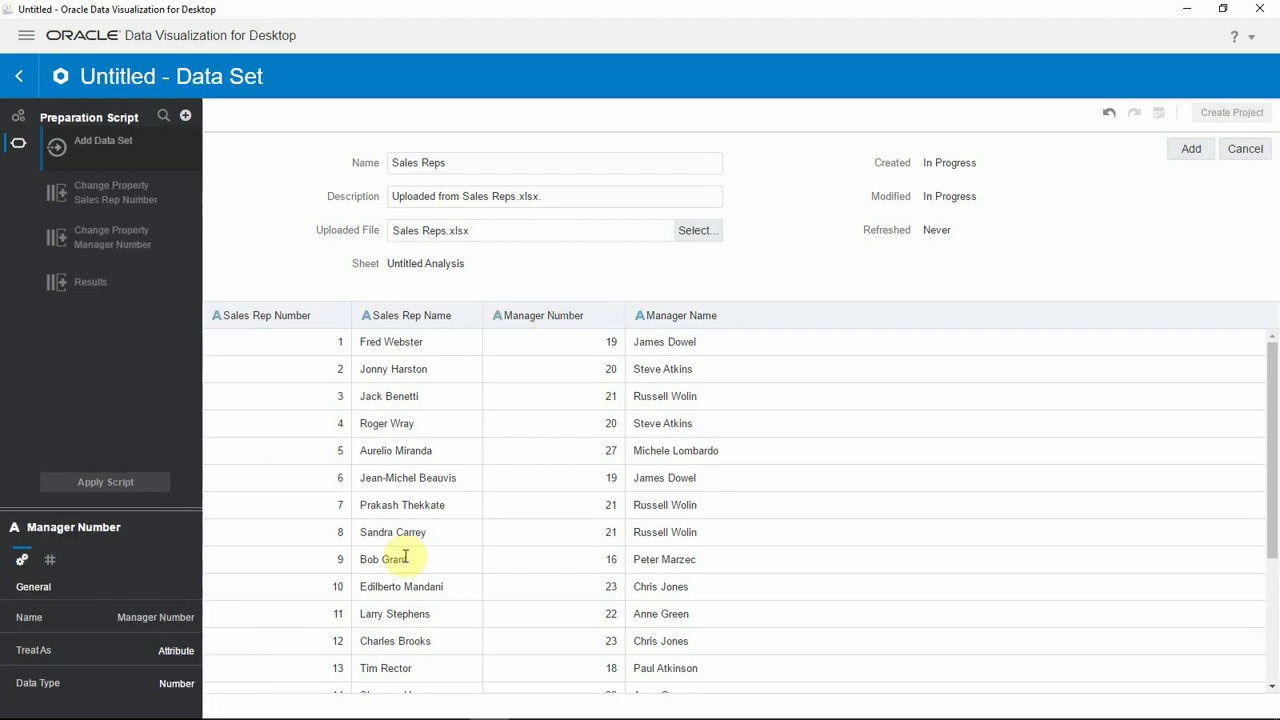
pyautogui.click(1186, 152)
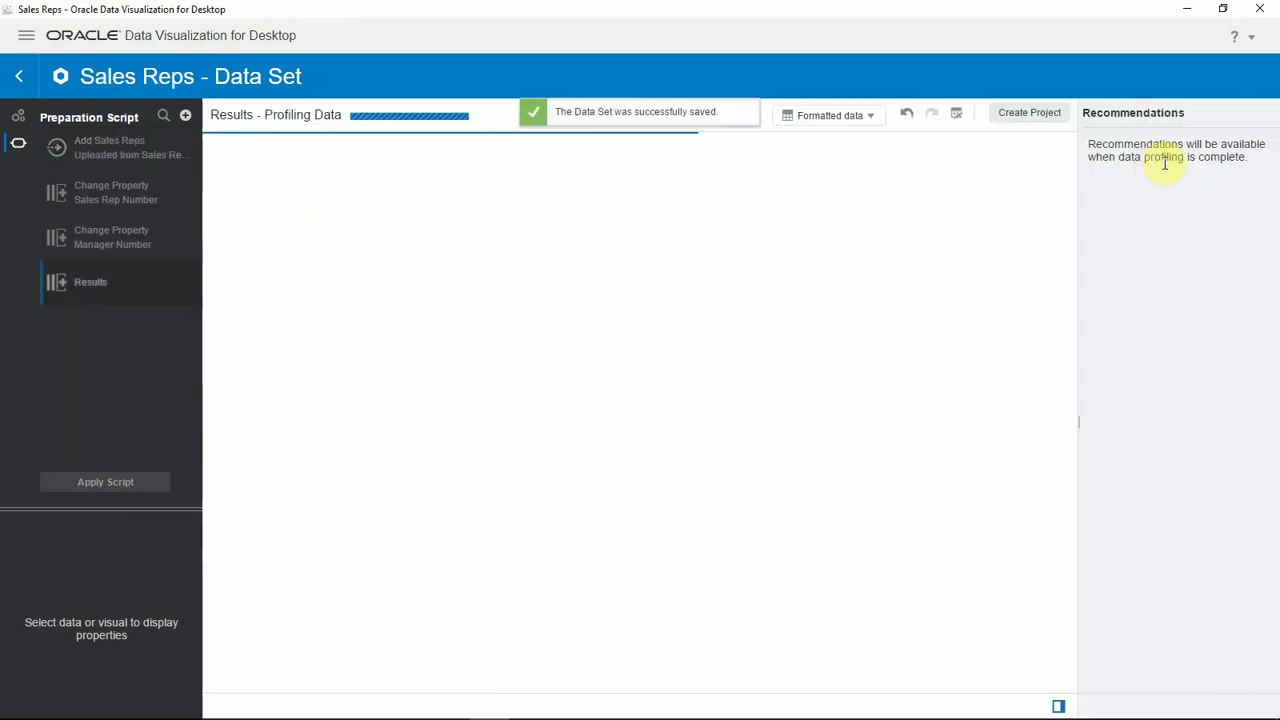
# - Create a project from the data set and add the ValueHierarchyConvertor Plugin visualization
pyautogui.click(1022, 116)
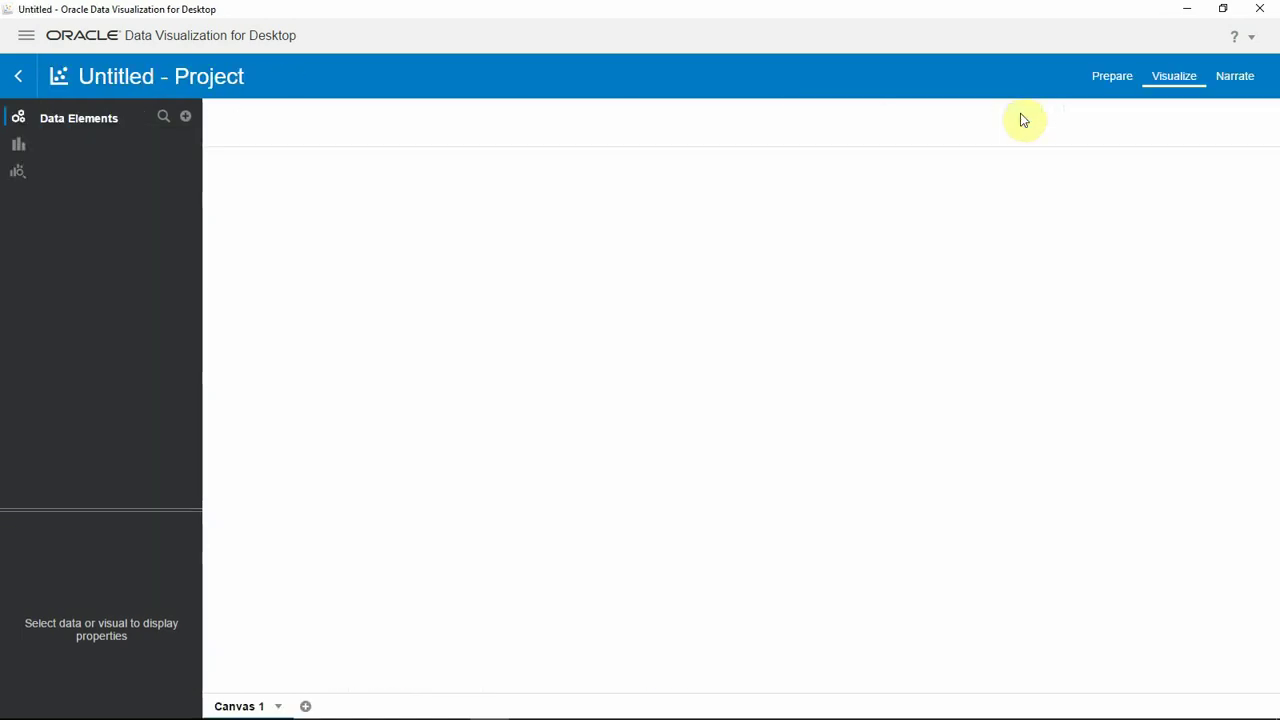
pyautogui.click(22, 150)
pyautogui.click(161, 116)
pyautogui.write('va')
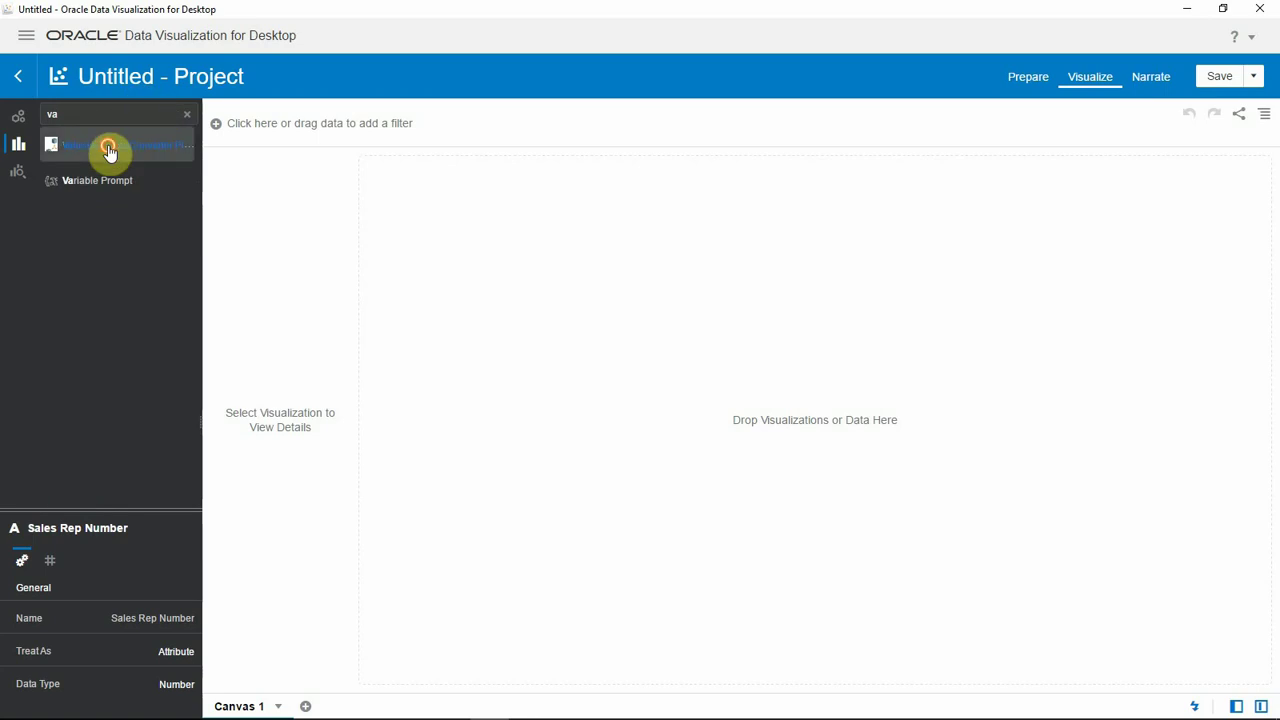
pyautogui.doubleClick(108, 151)
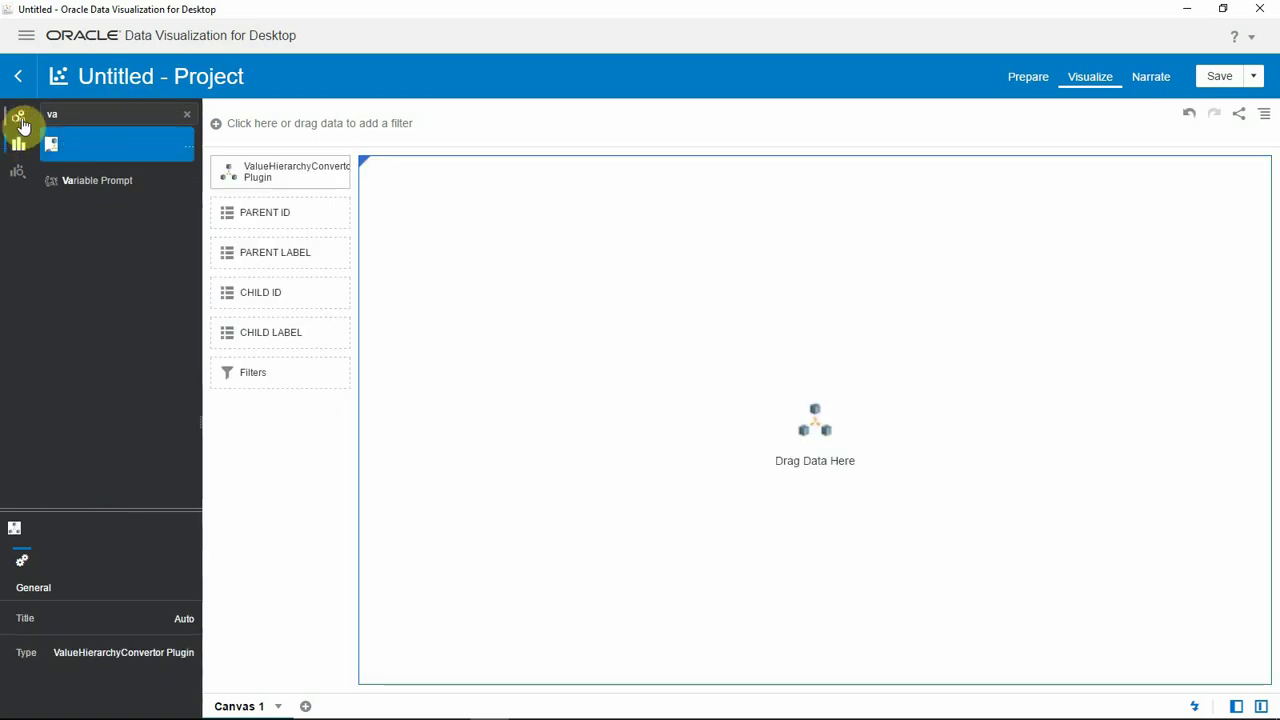
# - Map Manager Number/Name to parent ID/label and Sales Rep Number/Name to child ID/label
pyautogui.click(17, 124)
pyautogui.click(138, 205)
pyautogui.moveTo(138, 205); pyautogui.dragTo(270, 213)
pyautogui.moveTo(140, 230); pyautogui.dragTo(274, 277)
pyautogui.moveTo(155, 162); pyautogui.dragTo(268, 363)
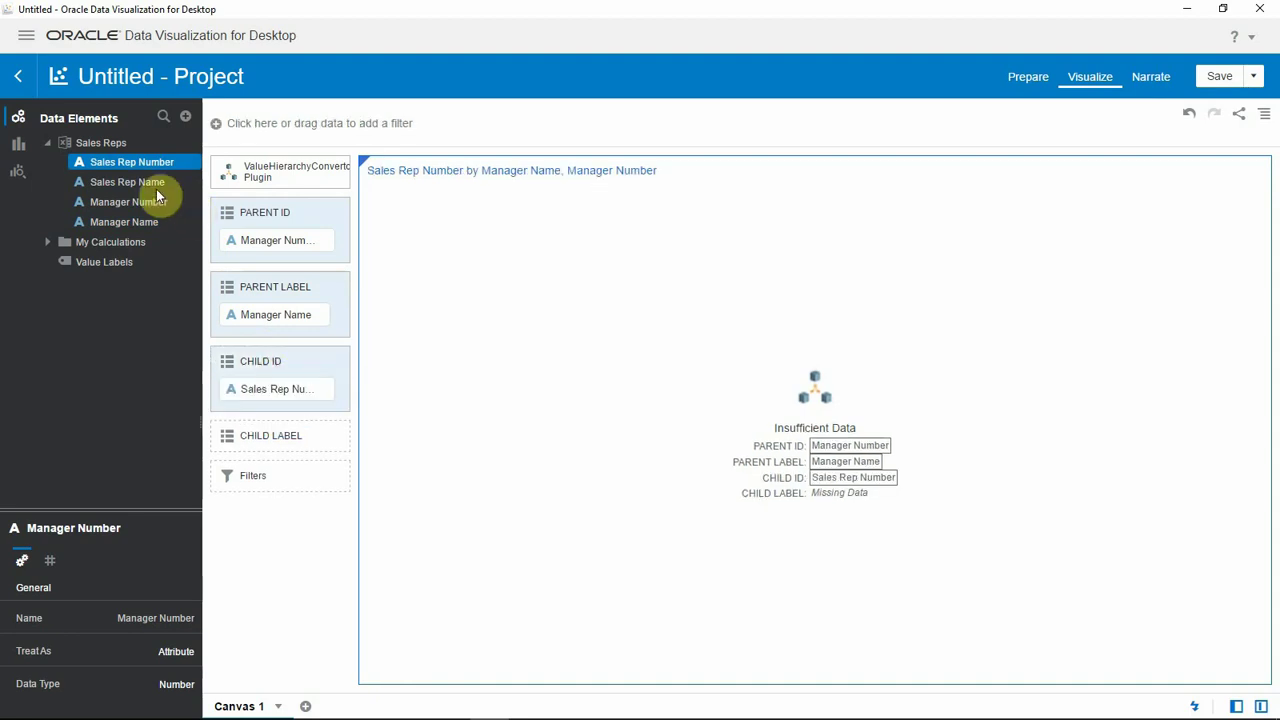
pyautogui.moveTo(157, 184); pyautogui.dragTo(260, 433)
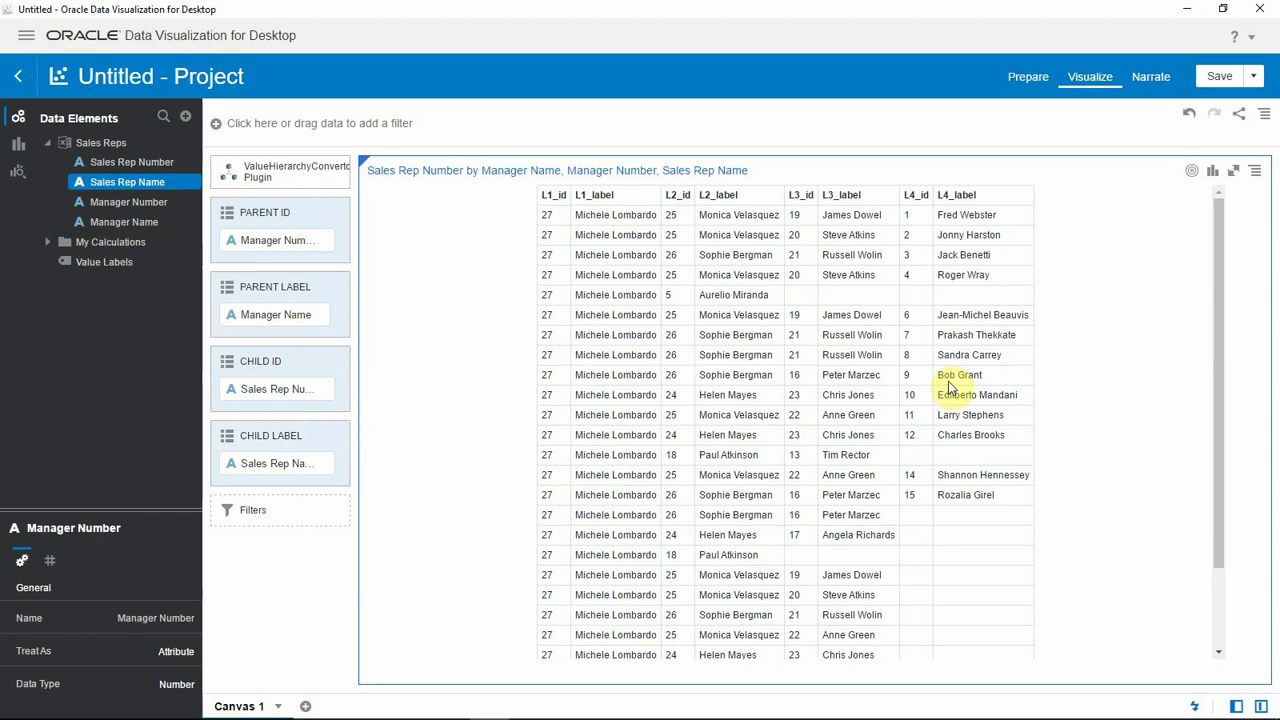
pyautogui.moveTo(1218, 340); pyautogui.dragTo(1197, 500)
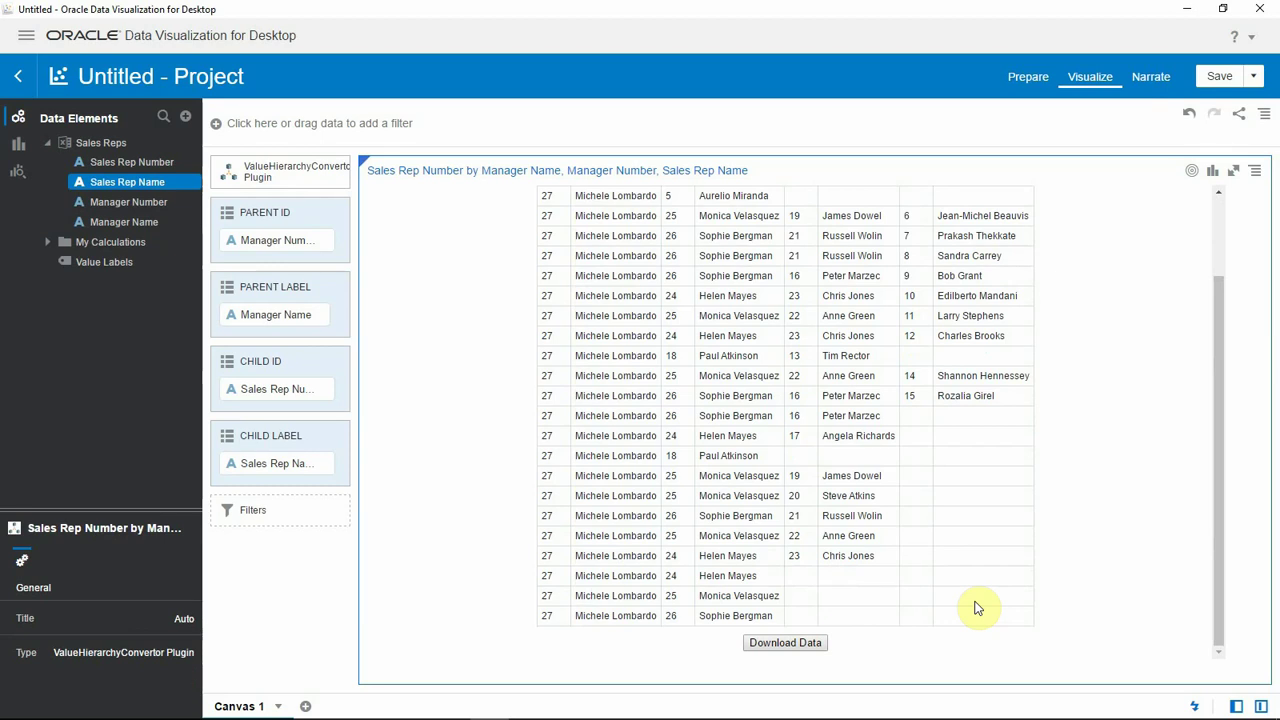
# - Download the flattened table as dowload.csv and open it in Notepad++
pyautogui.click(800, 645)
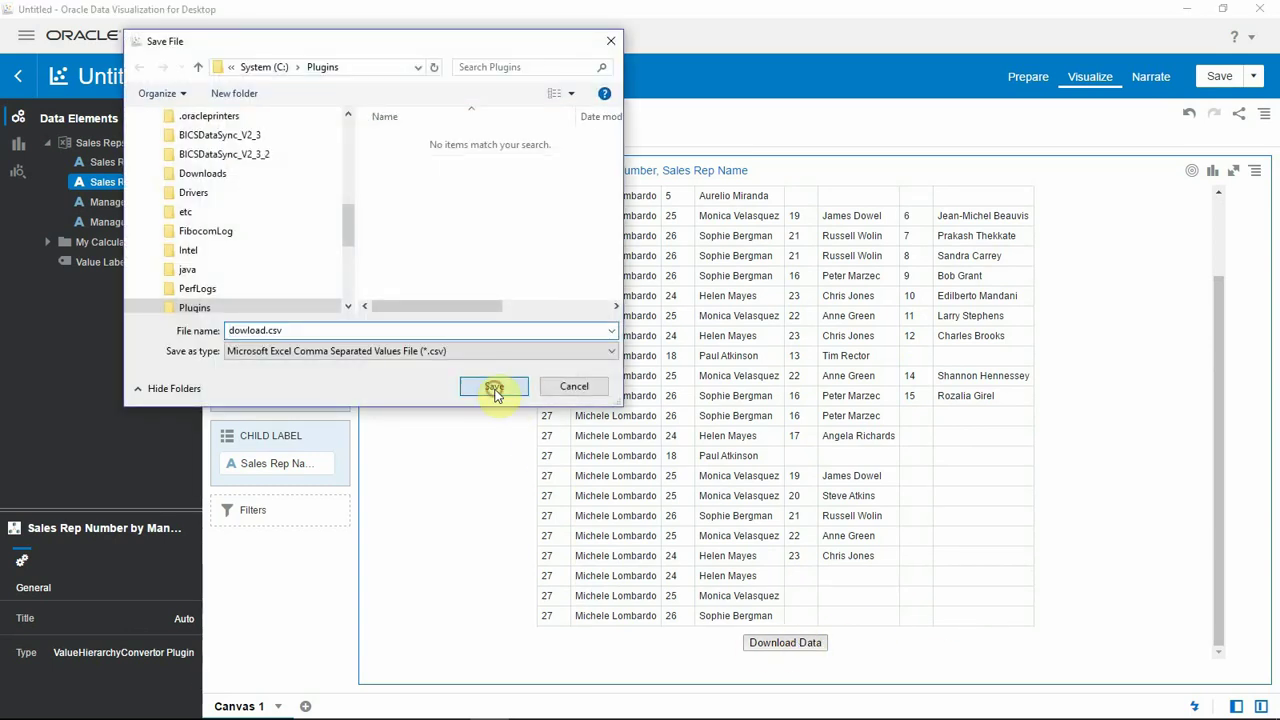
pyautogui.click(494, 386)
pyautogui.hotkey('alt', 'Tab')
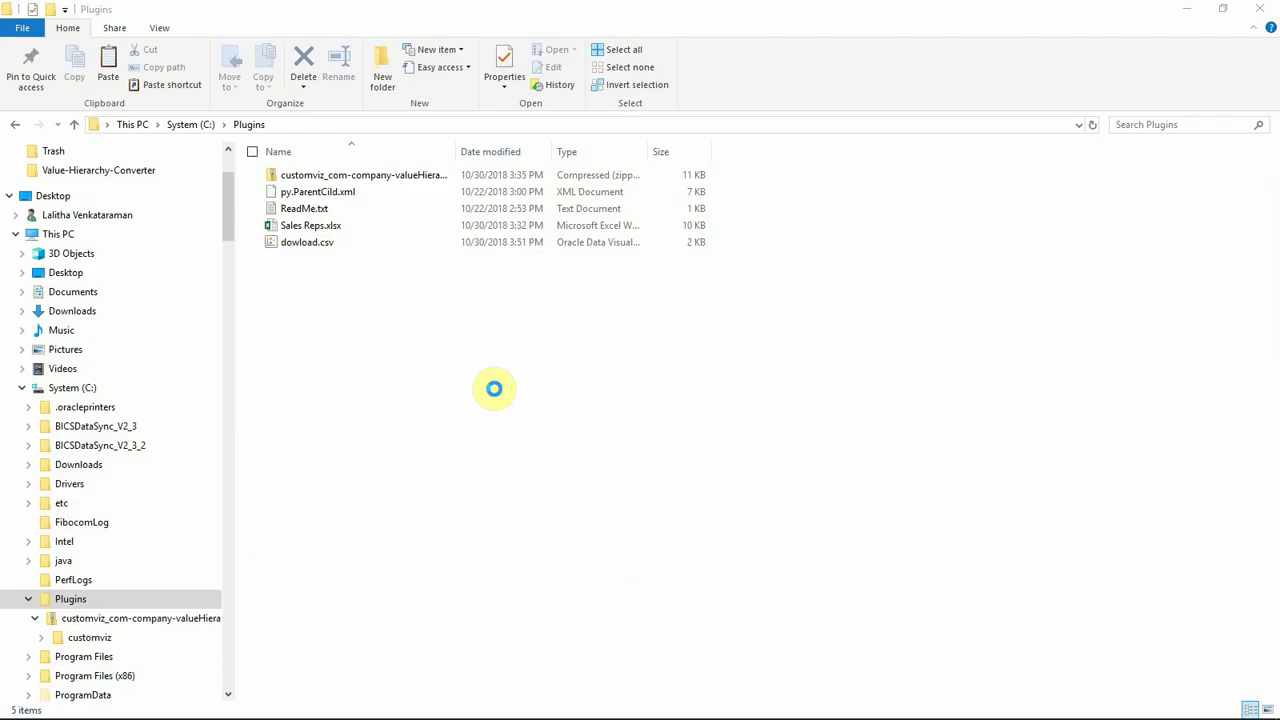
pyautogui.rightClick(402, 243)
pyautogui.click(360, 322)
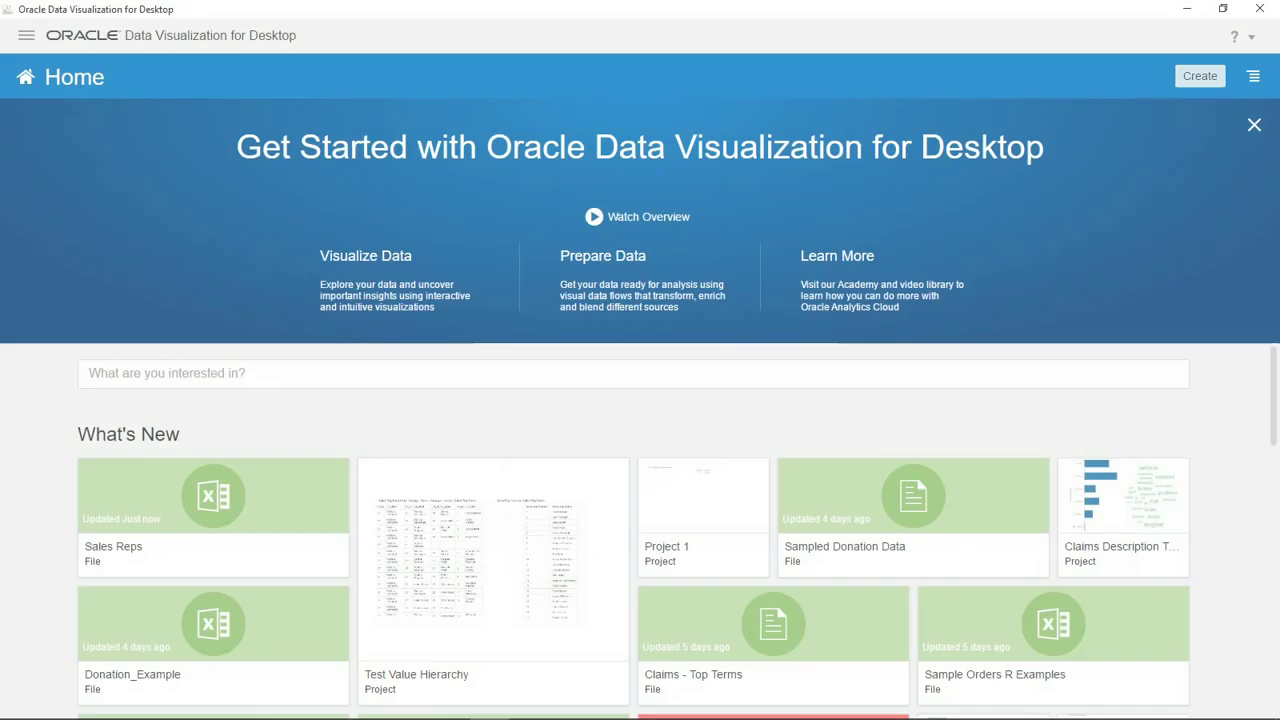
# - Back on the Oracle DV Home page, open the Create menu
pyautogui.click(1186, 84)
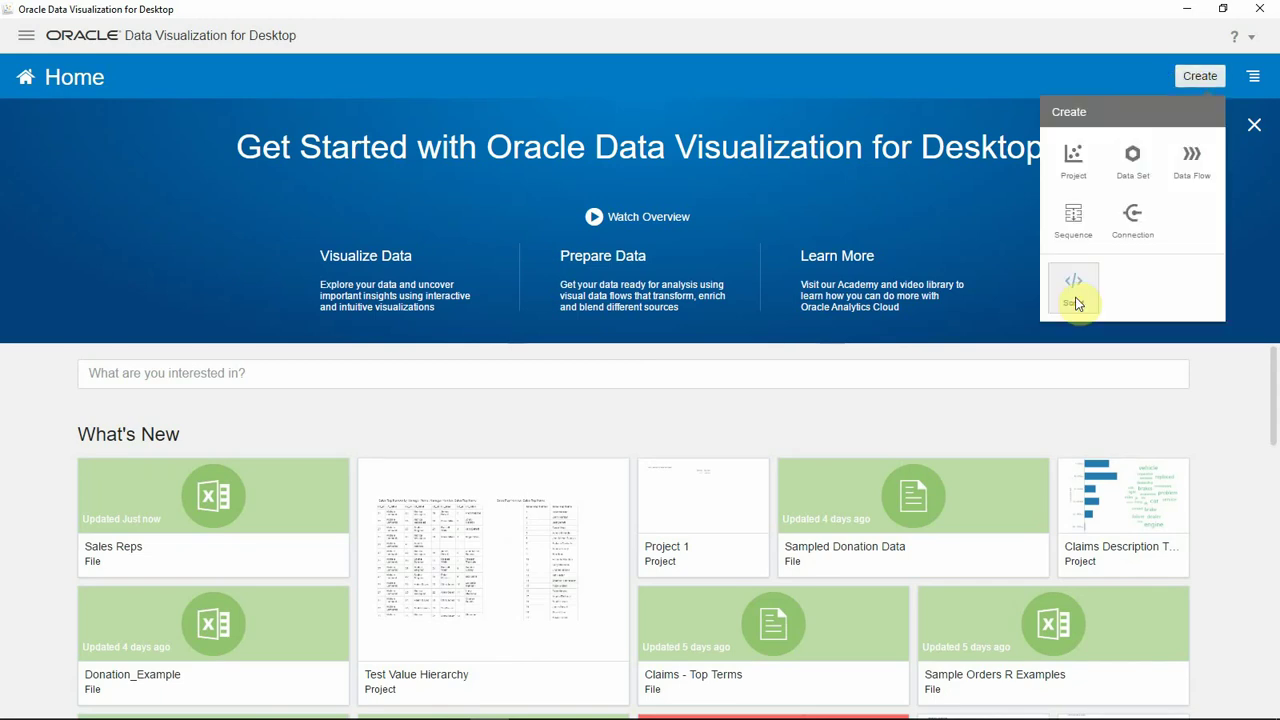
# - Import the py.ParentCild.xml script file, review its output columns, and confirm adding py.ParentChild
pyautogui.click(1074, 290)
pyautogui.click(640, 401)
pyautogui.click(435, 142)
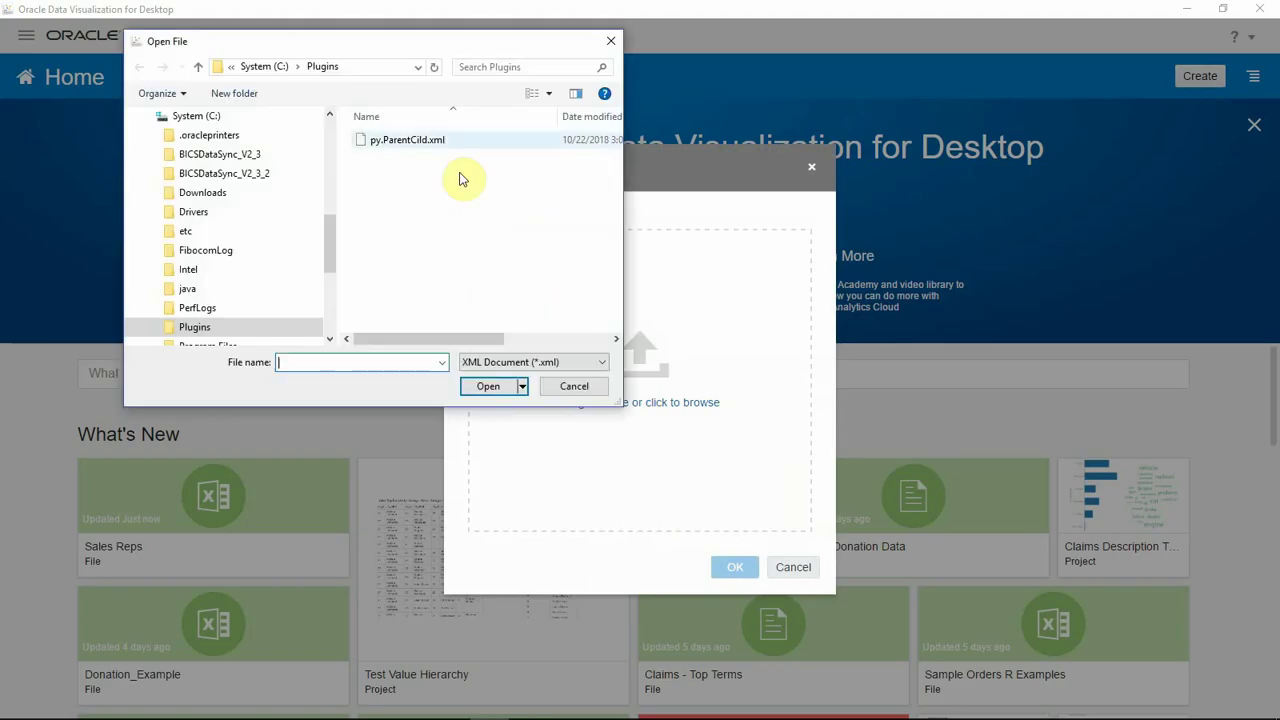
pyautogui.doubleClick(435, 142)
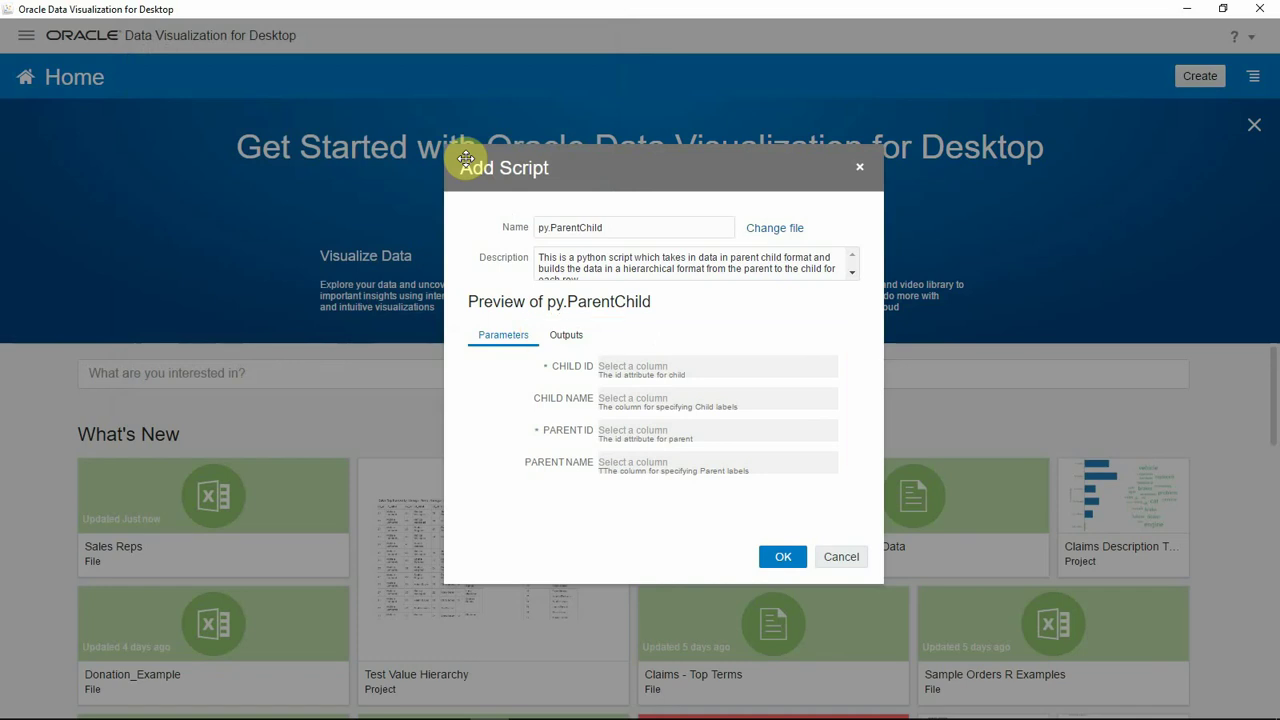
pyautogui.click(566, 335)
pyautogui.moveTo(849, 391); pyautogui.dragTo(850, 492)
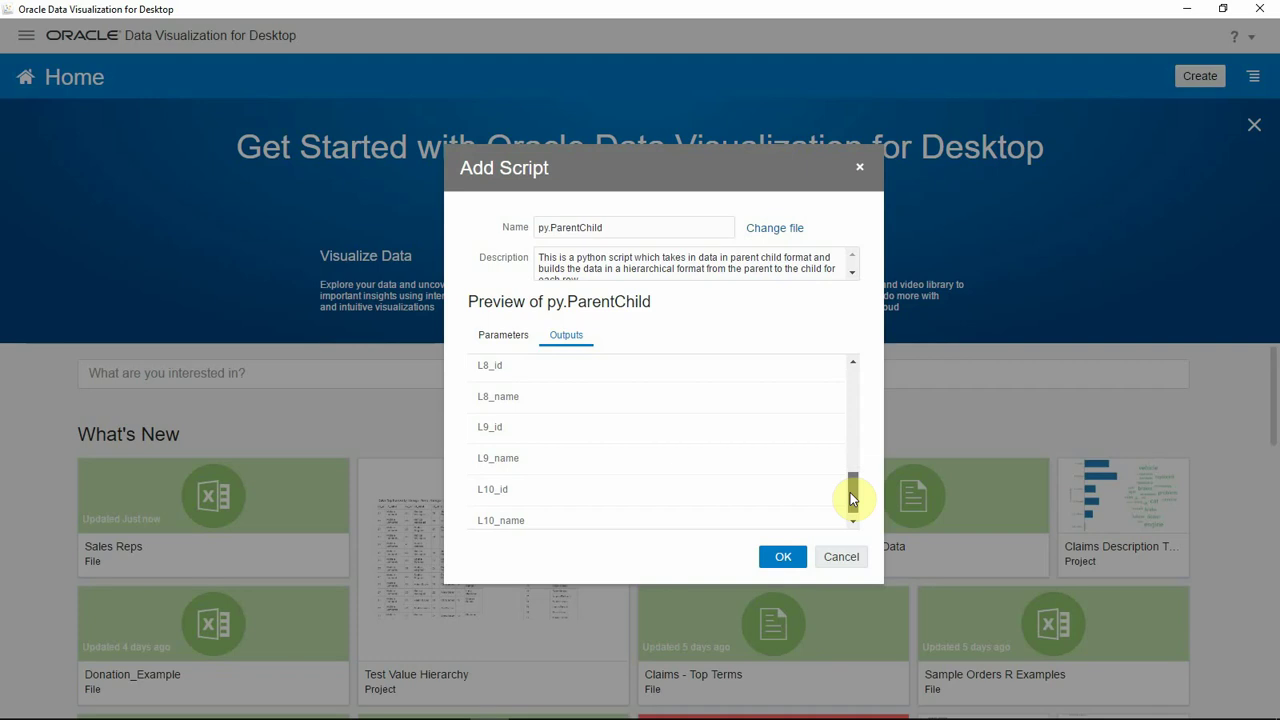
pyautogui.click(785, 557)
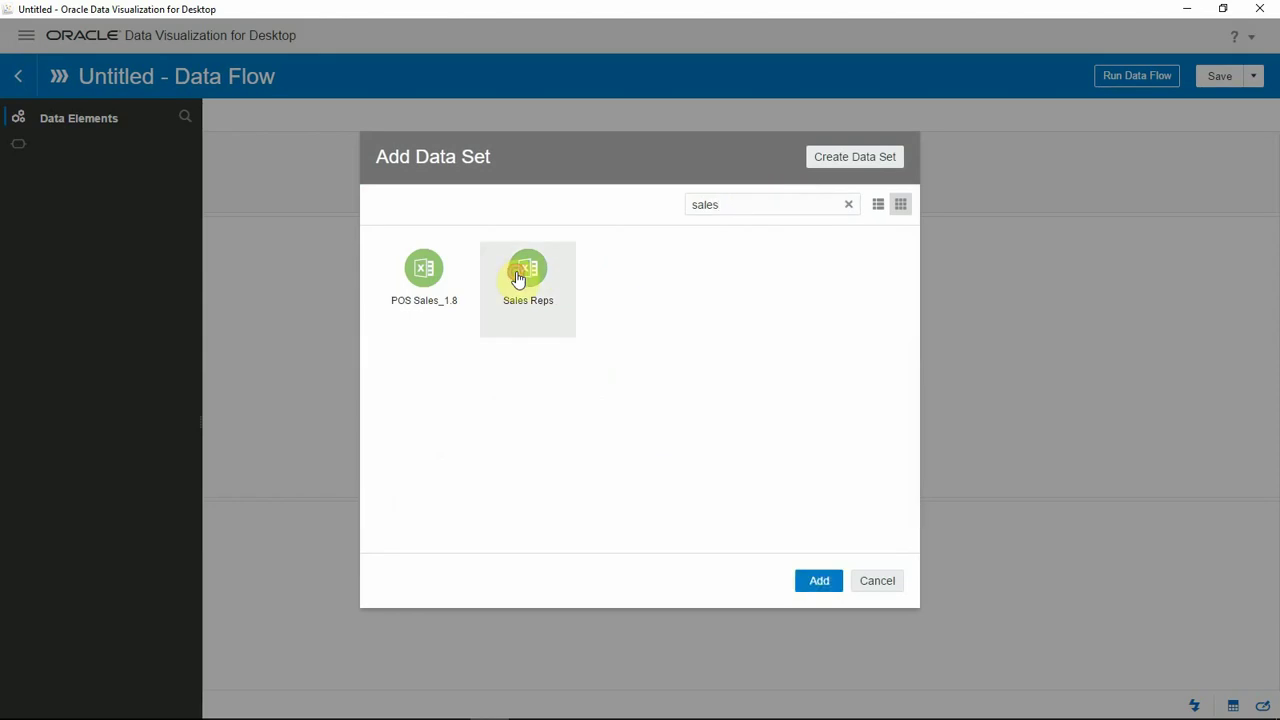
# - Add Sales Reps to the flow followed by an Apply Custom Script step using py.ParentChild
pyautogui.doubleClick(519, 278)
pyautogui.click(330, 173)
pyautogui.click(518, 358)
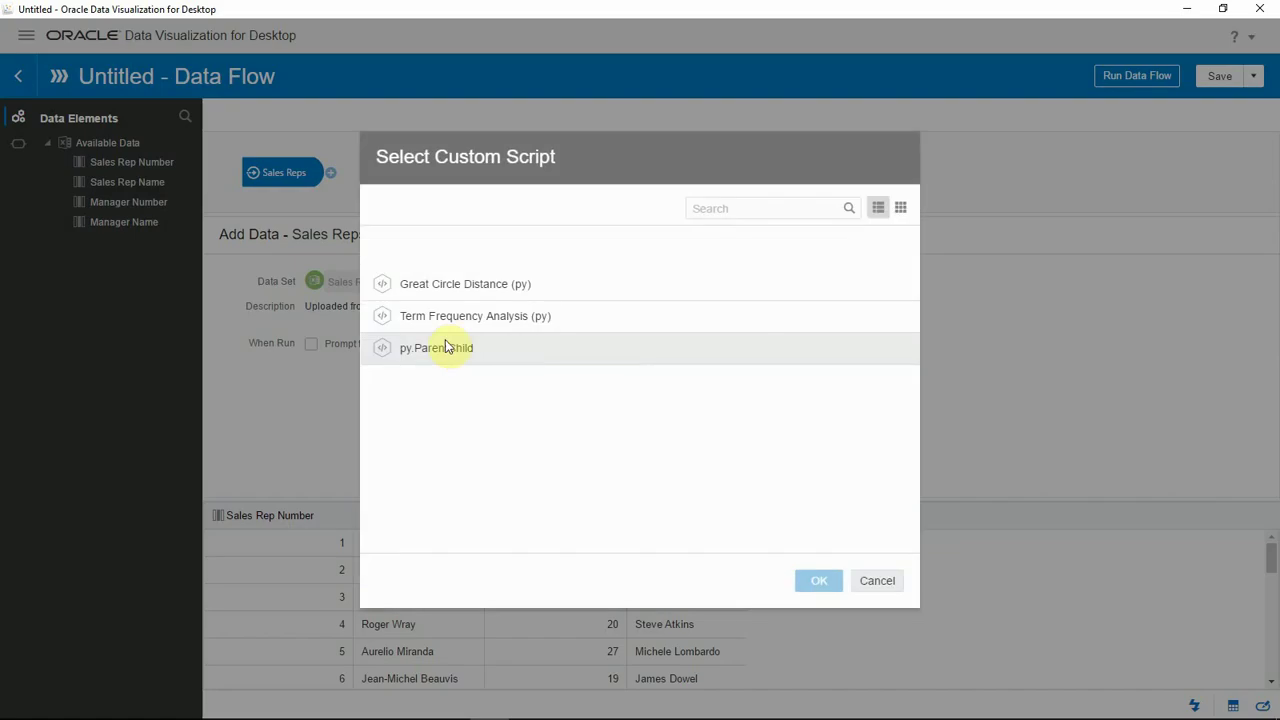
pyautogui.doubleClick(414, 349)
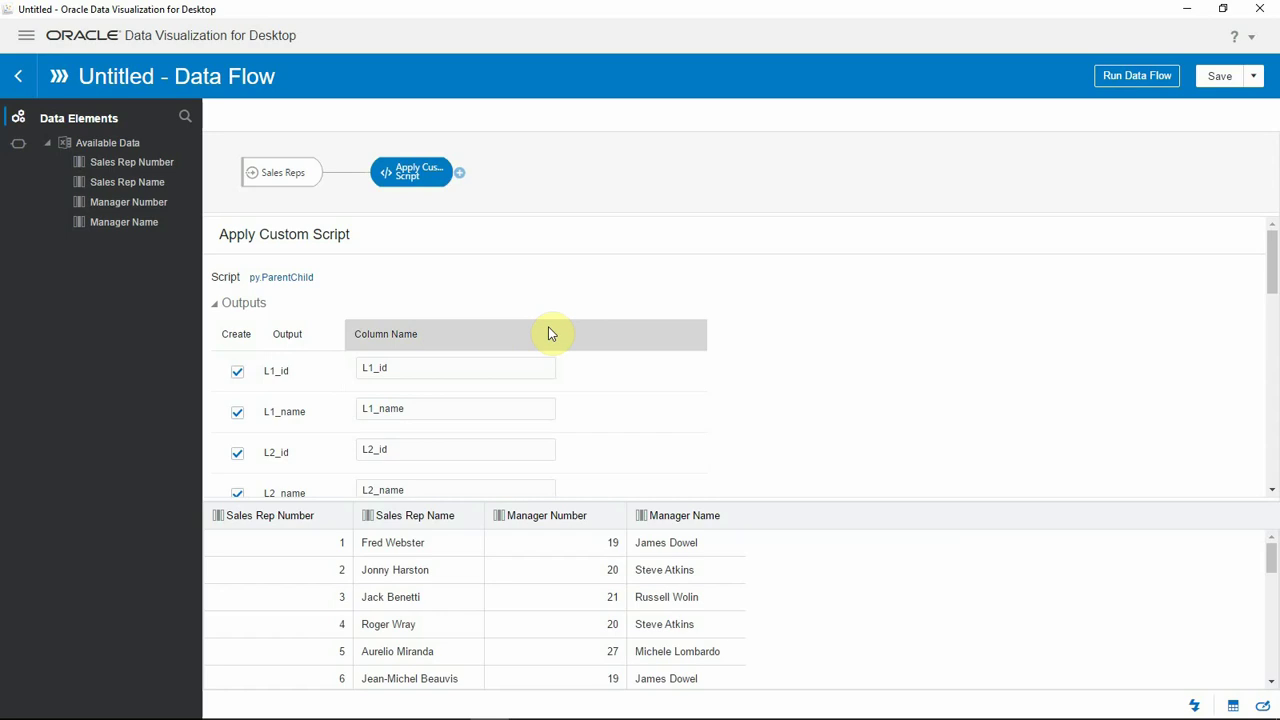
pyautogui.click(215, 307)
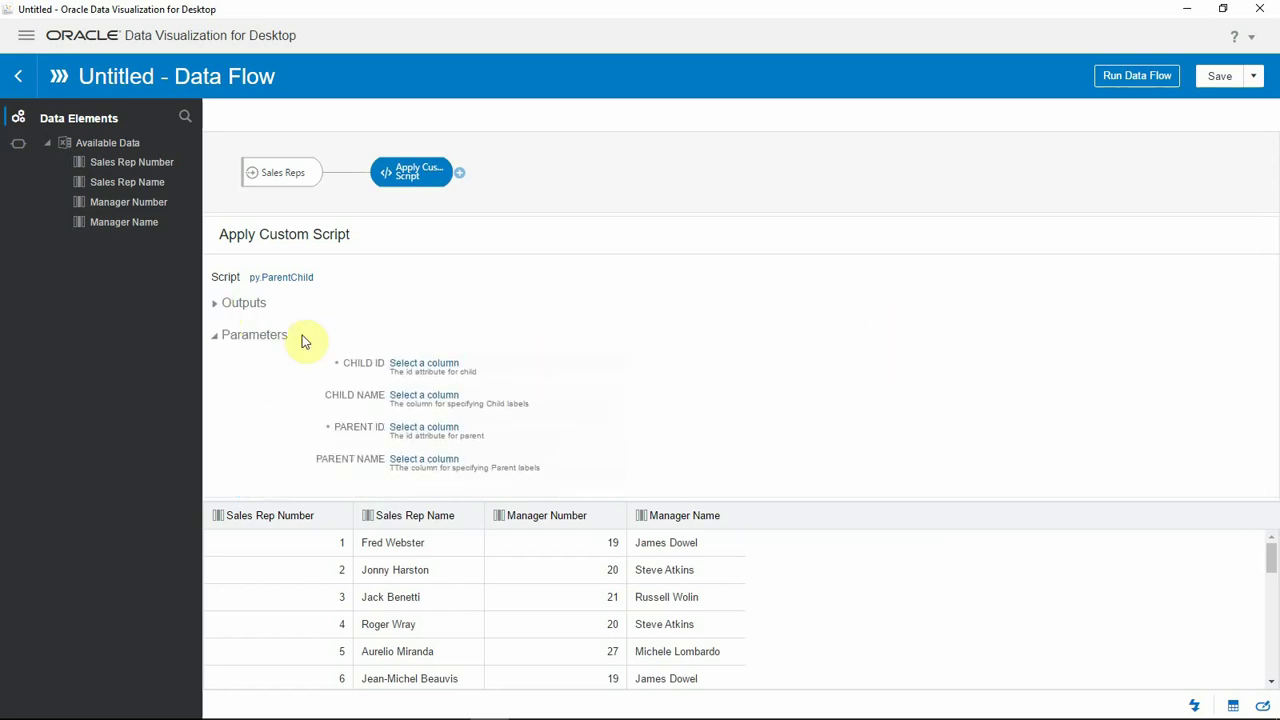
# - Map CHILD ID/NAME to Sales Rep Number/Name and PARENT ID/NAME to Manager Number/Name
pyautogui.click(431, 366)
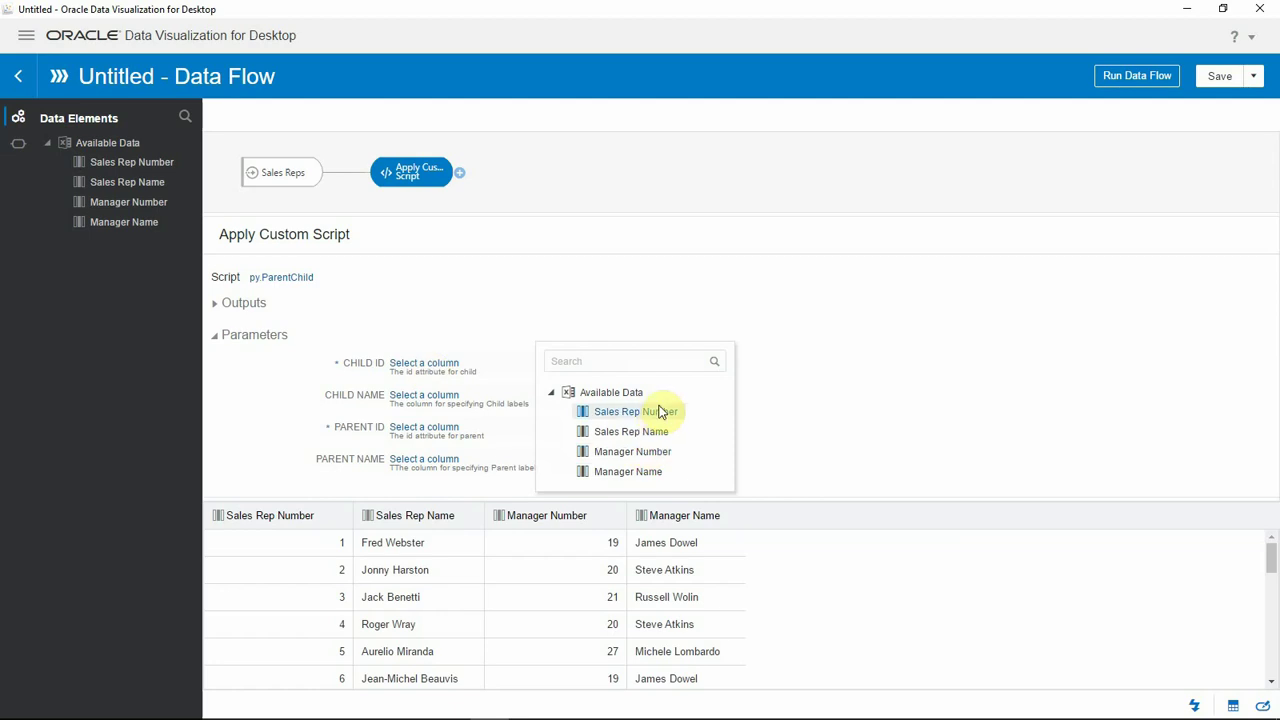
pyautogui.click(655, 411)
pyautogui.click(432, 397)
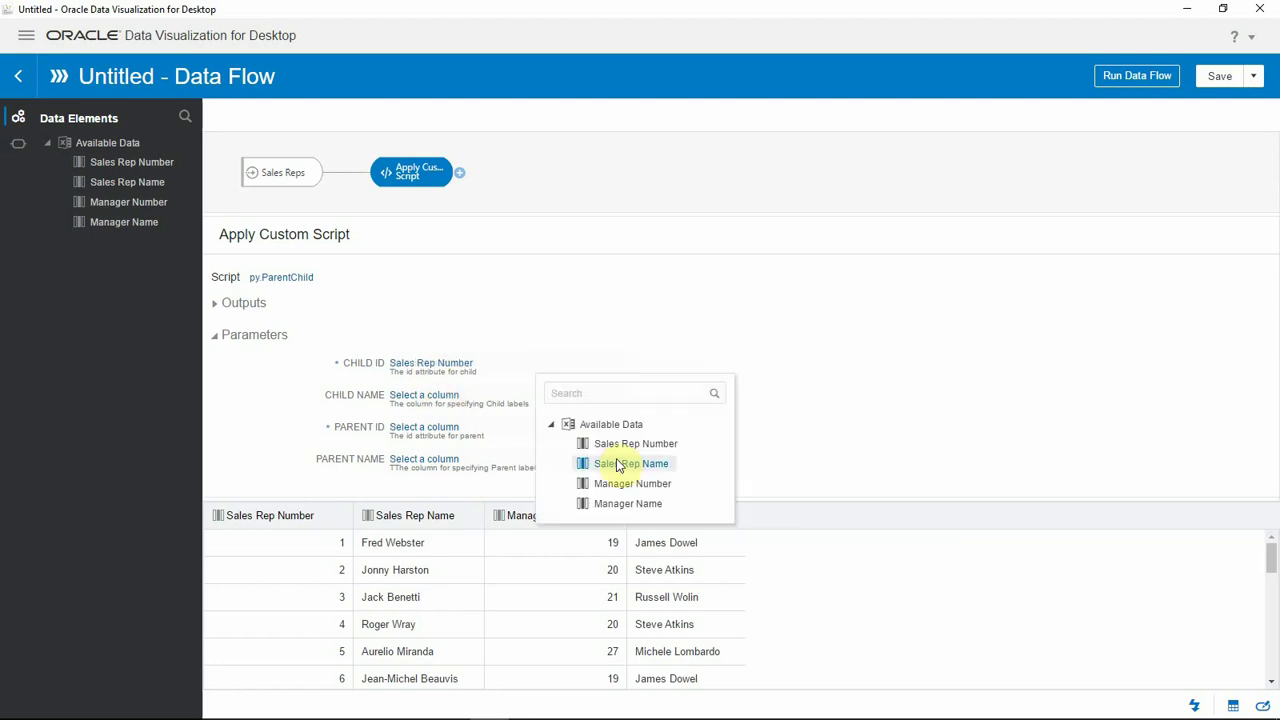
pyautogui.click(631, 464)
pyautogui.click(443, 430)
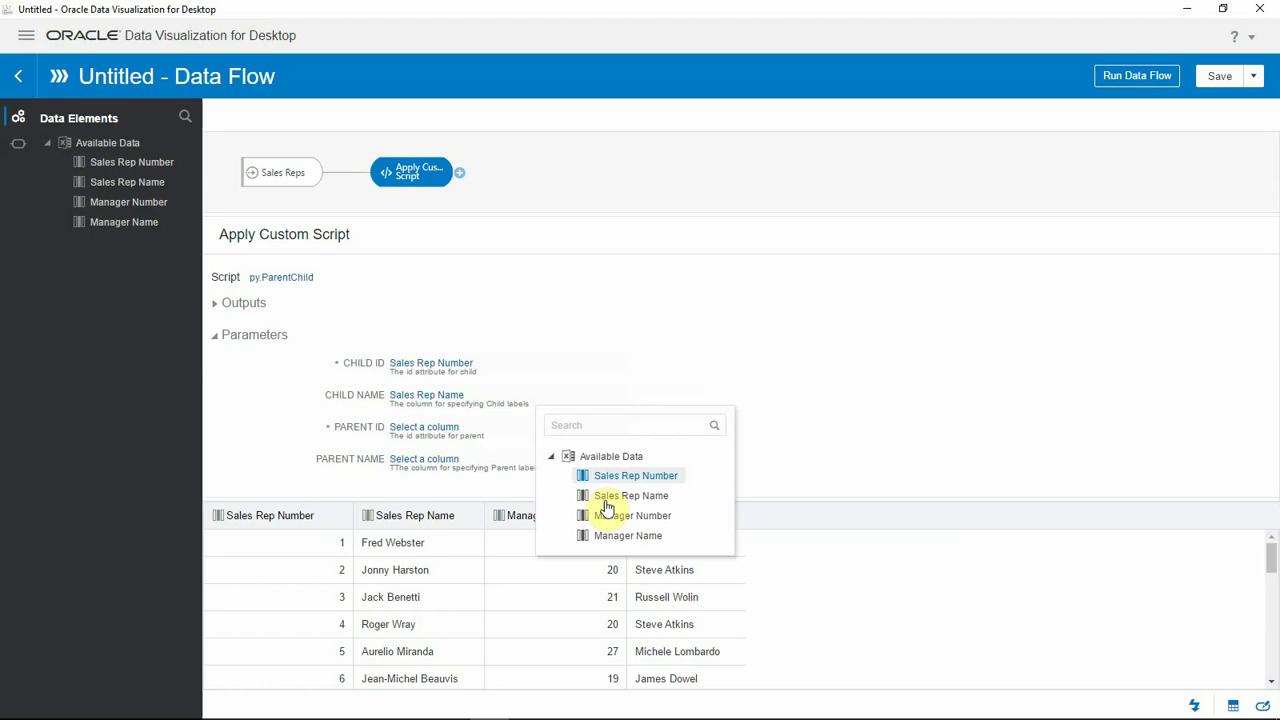
pyautogui.click(614, 516)
pyautogui.click(445, 460)
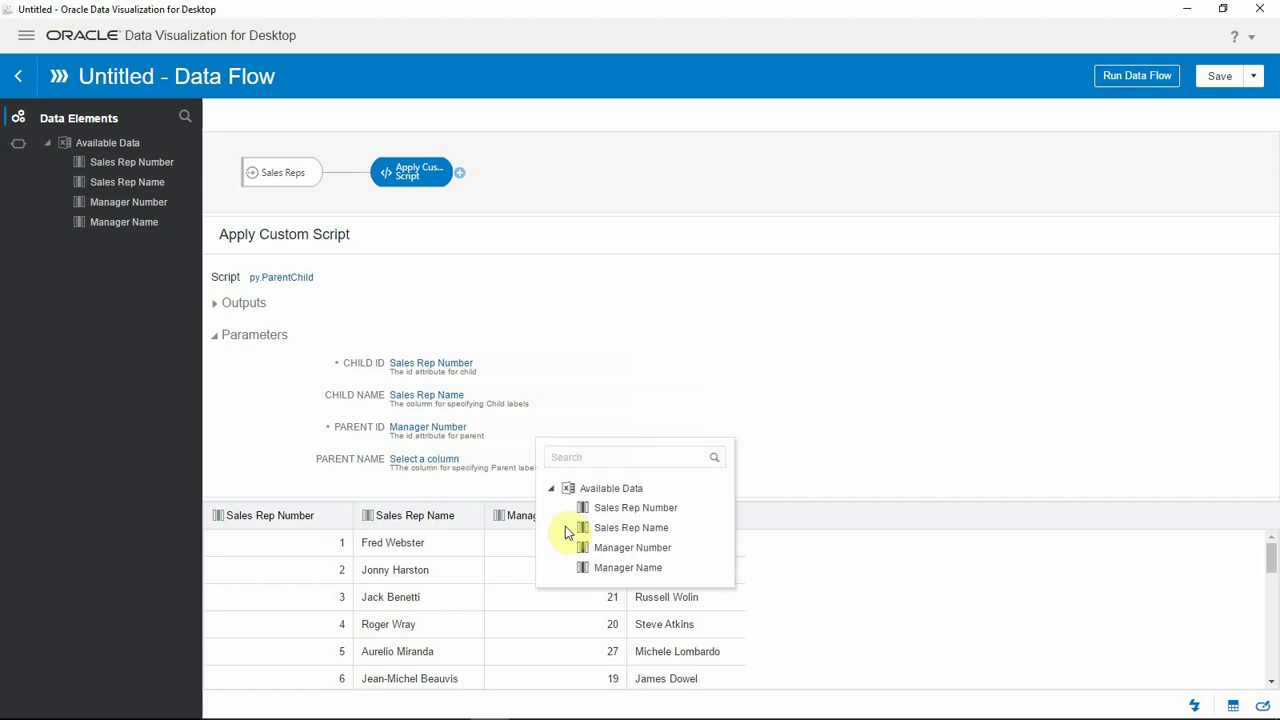
pyautogui.click(624, 570)
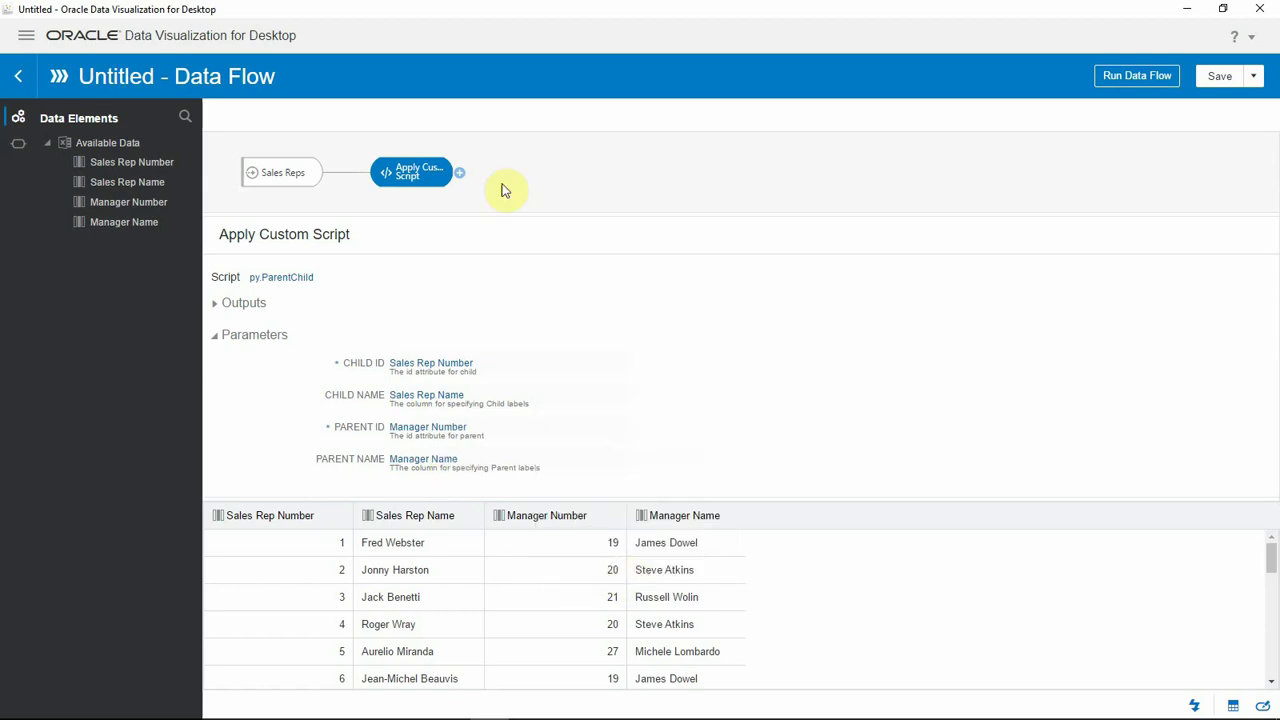
# - Add a Save Data step after the script, naming the output data set Sales Rep Flattened
pyautogui.click(459, 177)
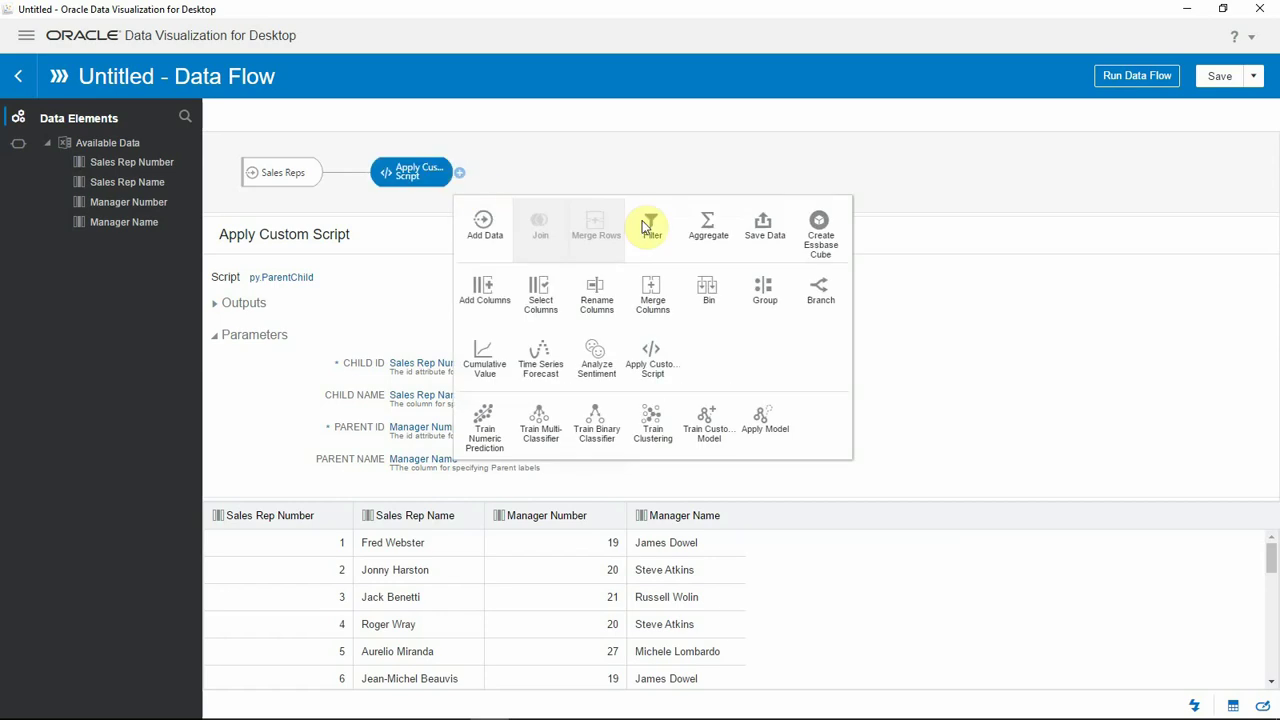
pyautogui.click(784, 234)
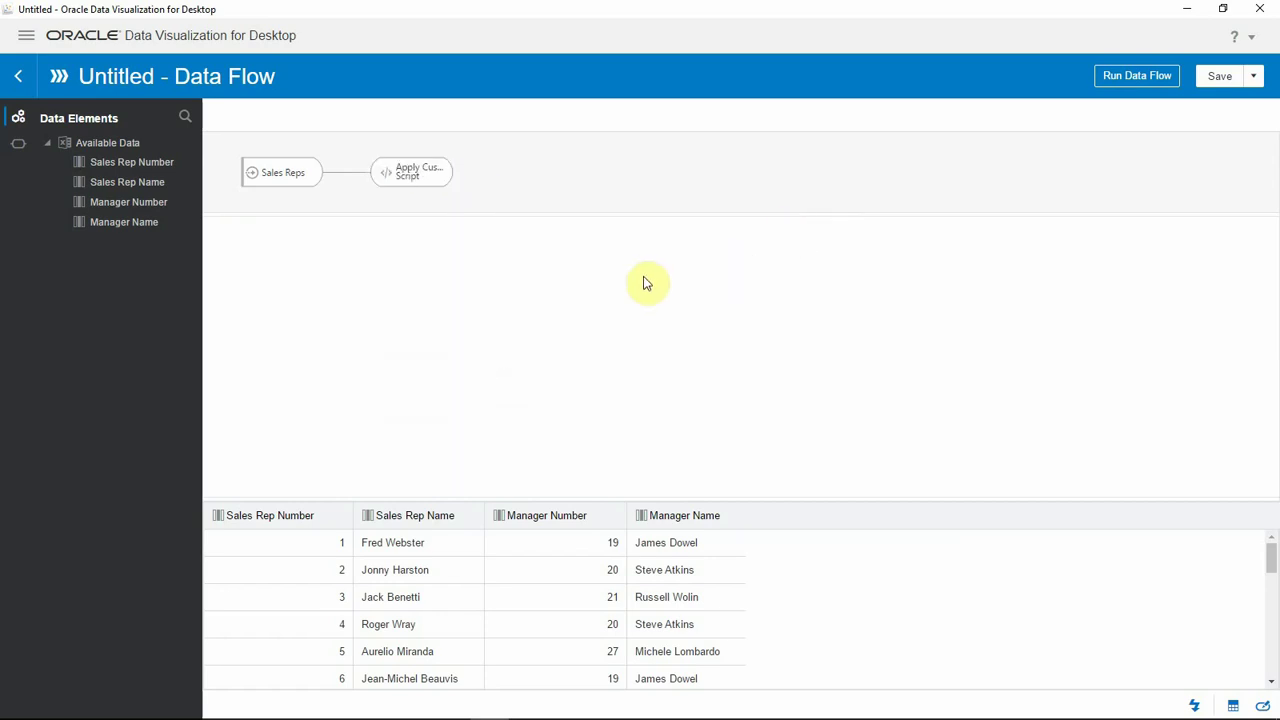
pyautogui.doubleClick(357, 281)
pyautogui.write('Sales Rep Flattened')
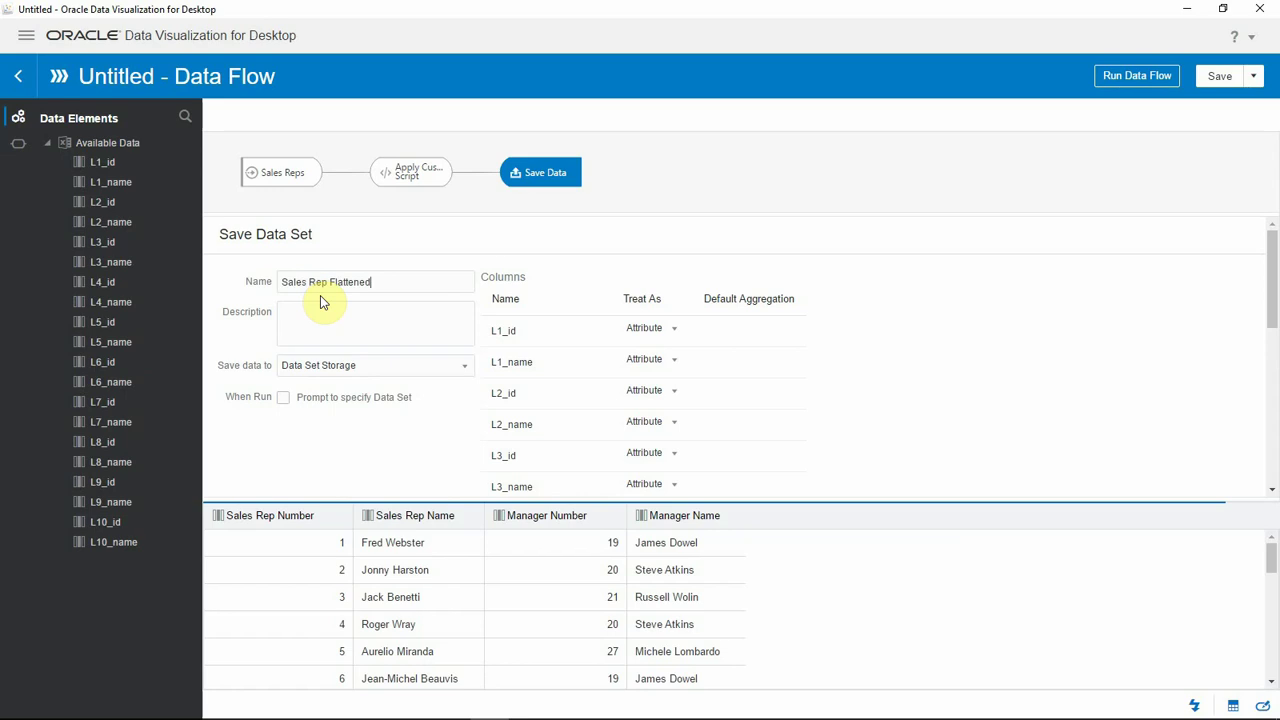
# - Save the data flow as DF Sales Rep and run it
pyautogui.click(1228, 86)
pyautogui.doubleClick(578, 340)
pyautogui.press('BackSpace')
pyautogui.write('DF Sales Rep')
pyautogui.click(690, 441)
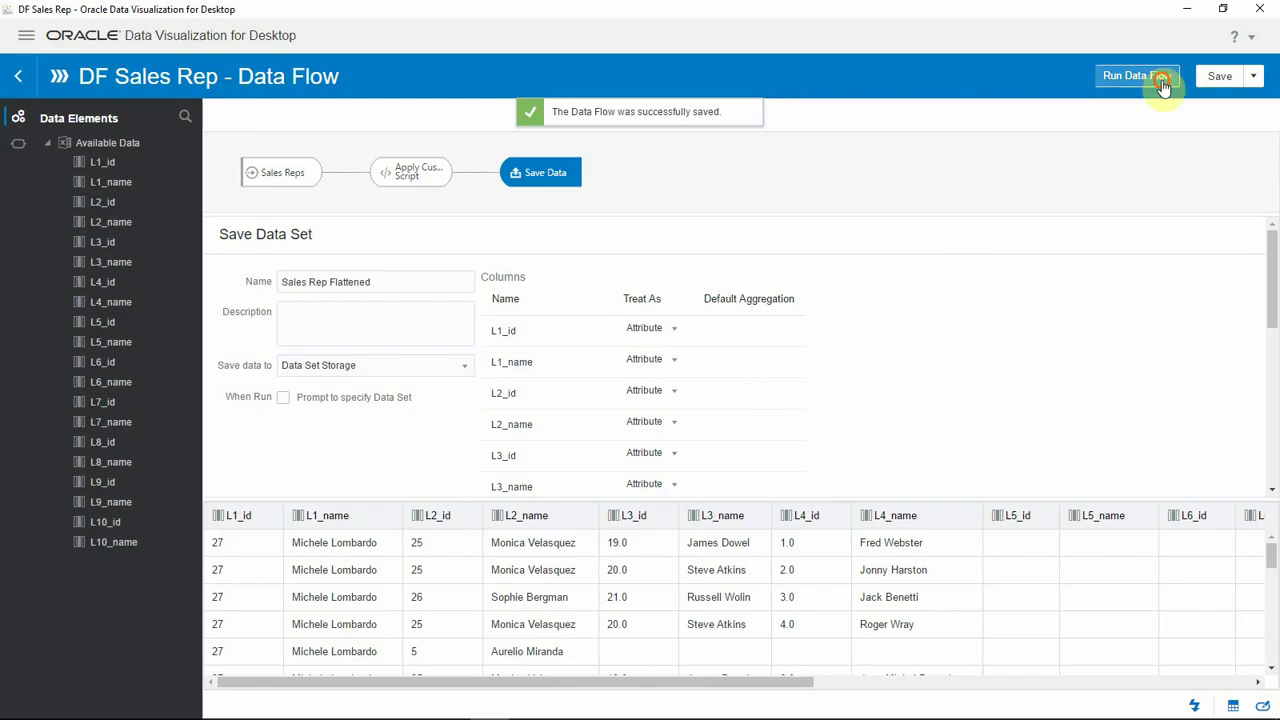
pyautogui.click(1160, 80)
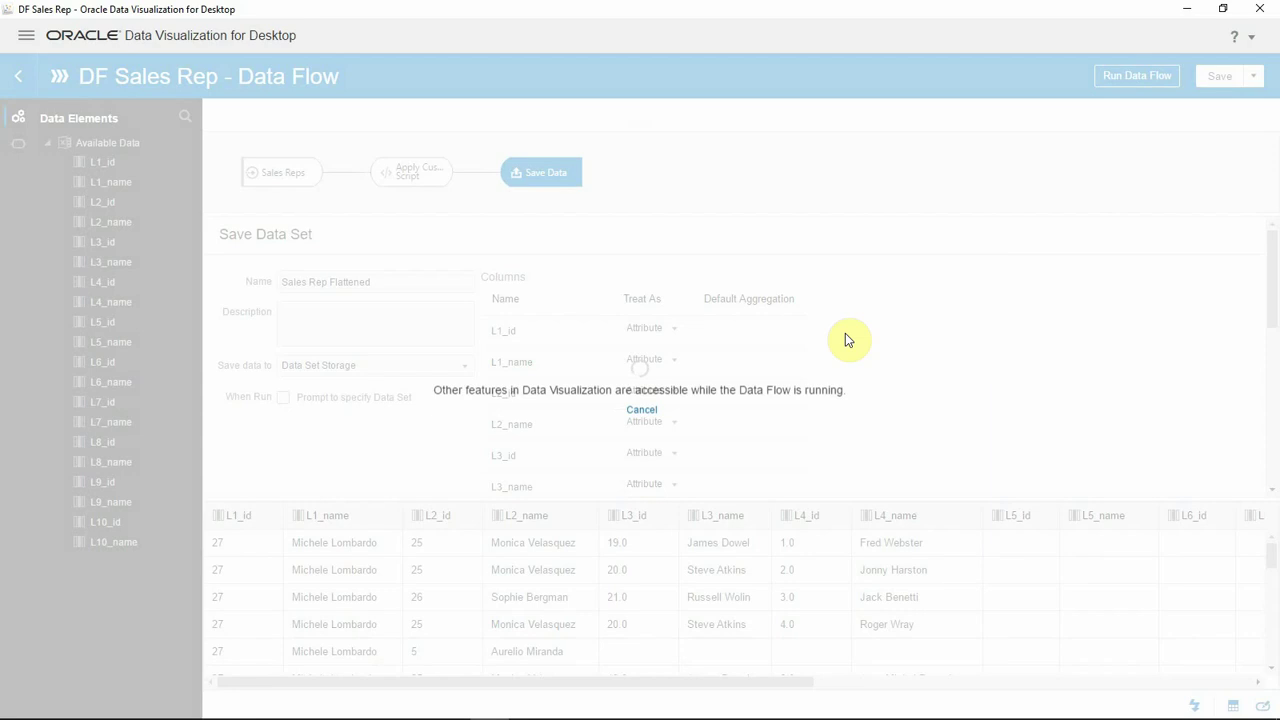
# - From the Data list, create a new project based on Sales Rep Flattened
pyautogui.click(24, 38)
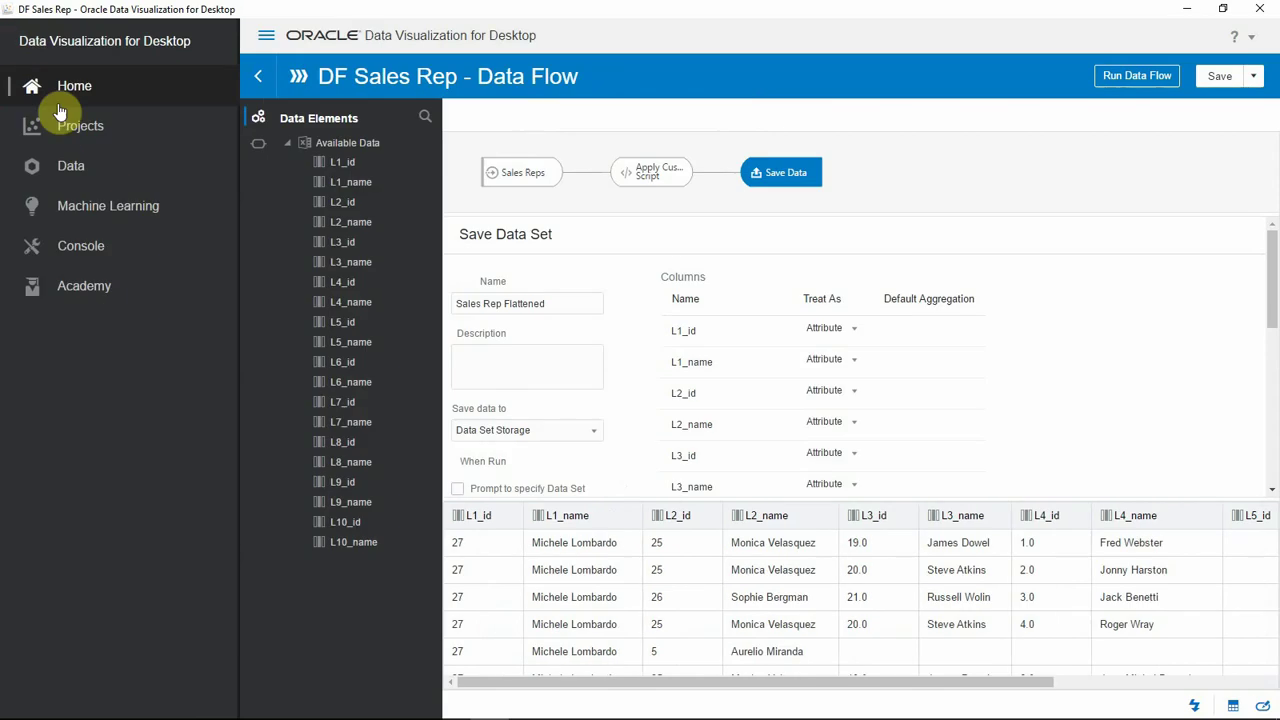
pyautogui.click(72, 167)
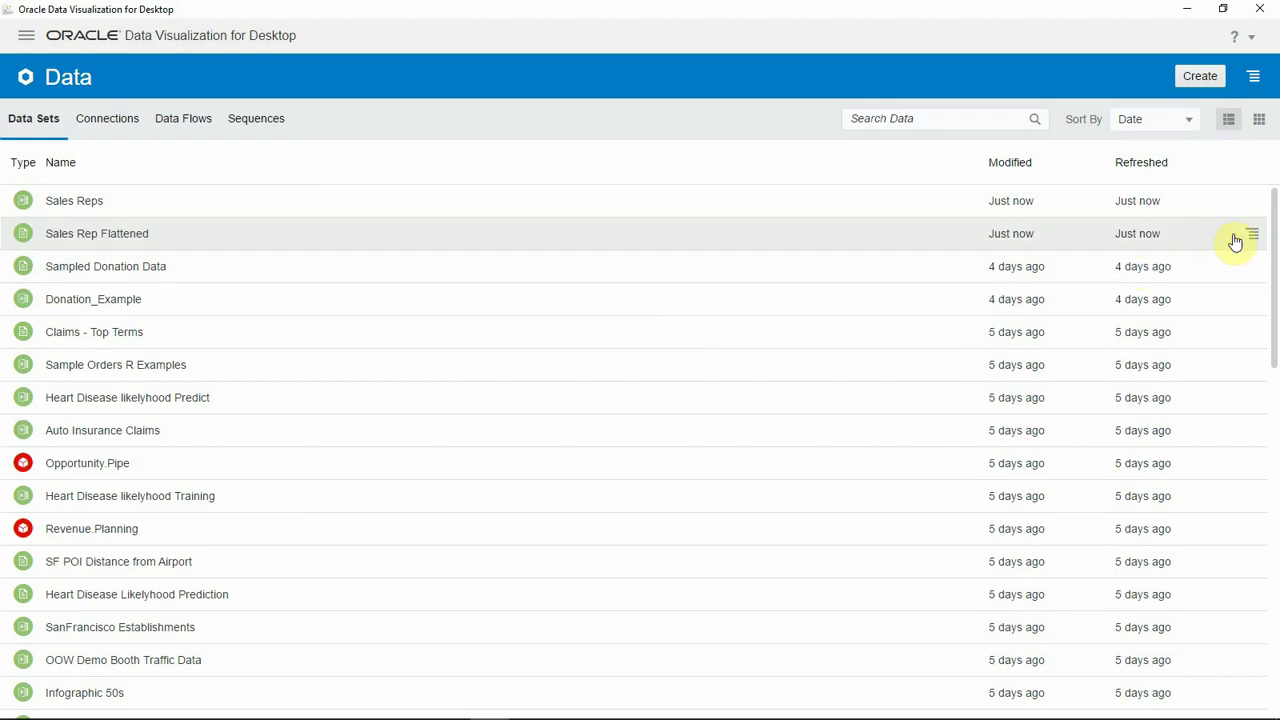
pyautogui.click(1254, 240)
pyautogui.click(1222, 246)
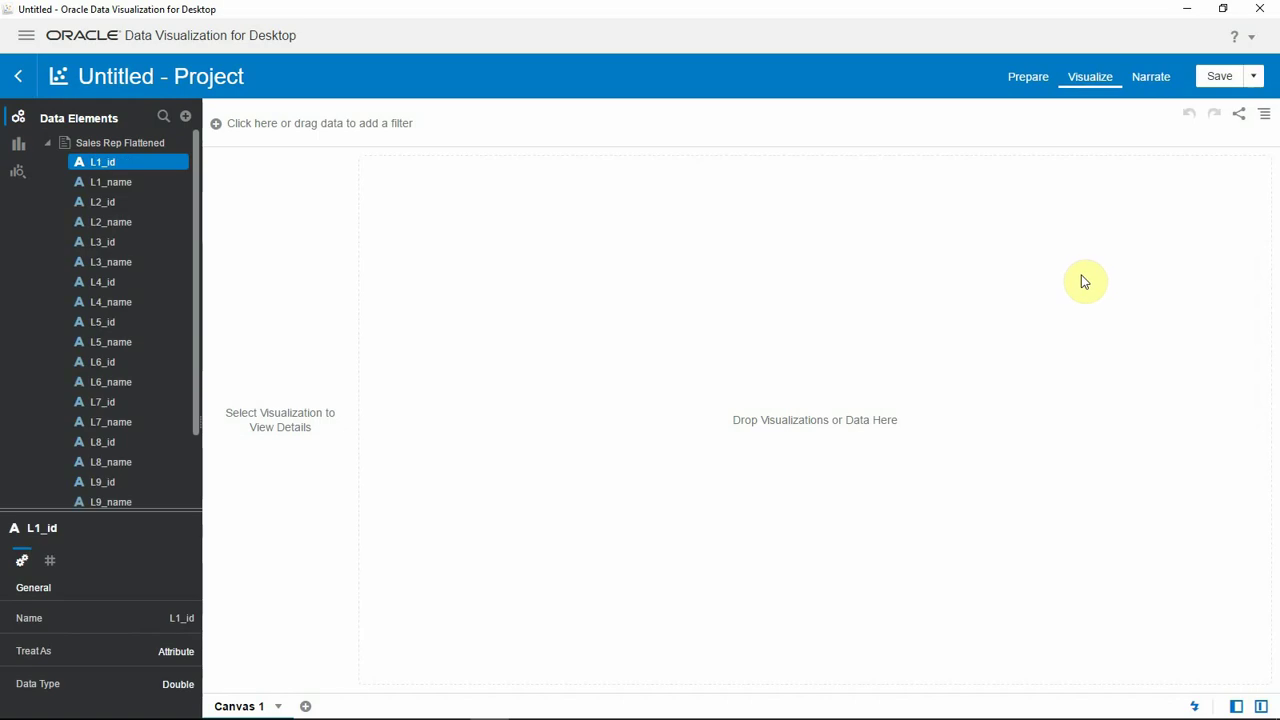
# - Show L1_name, L2_name, L3_name and L4_name together as a Table visualization
pyautogui.click(112, 184)
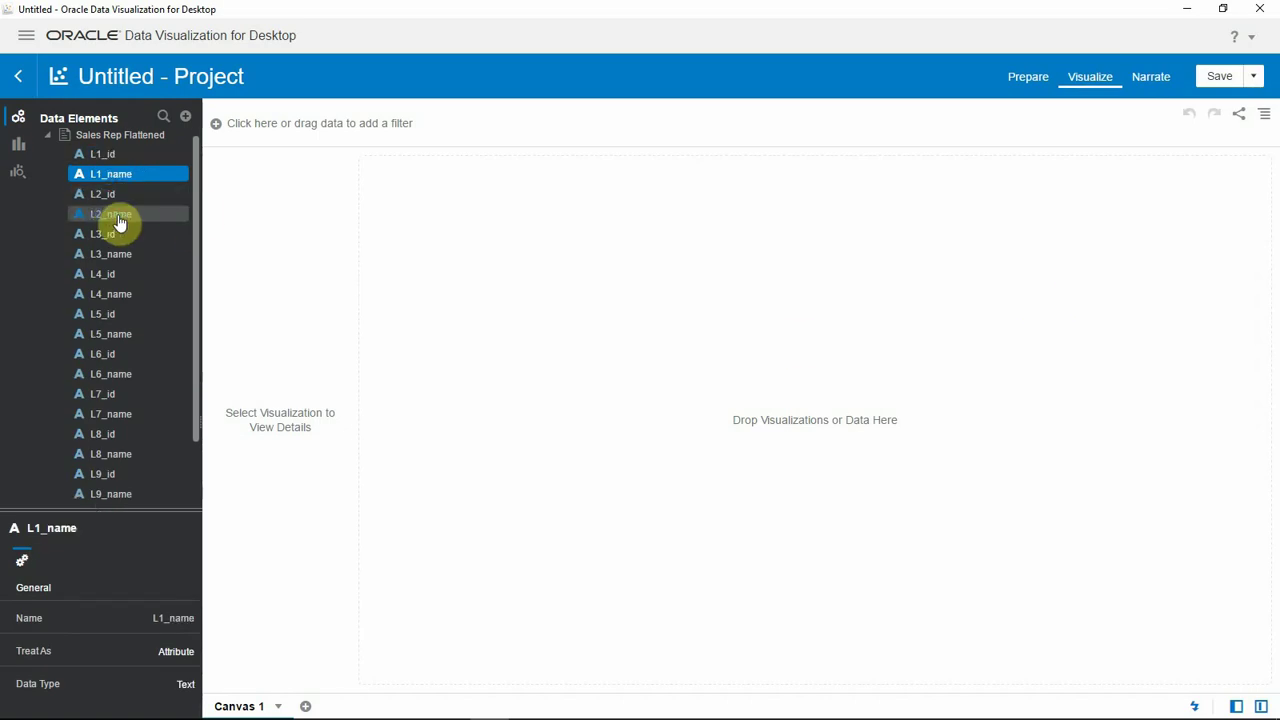
pyautogui.keyDown('ctrl'); pyautogui.click(118, 216); pyautogui.keyUp('ctrl')
pyautogui.keyDown('ctrl'); pyautogui.click(122, 254); pyautogui.keyUp('ctrl')
pyautogui.keyDown('ctrl'); pyautogui.click(120, 296); pyautogui.keyUp('ctrl')
pyautogui.rightClick(124, 294)
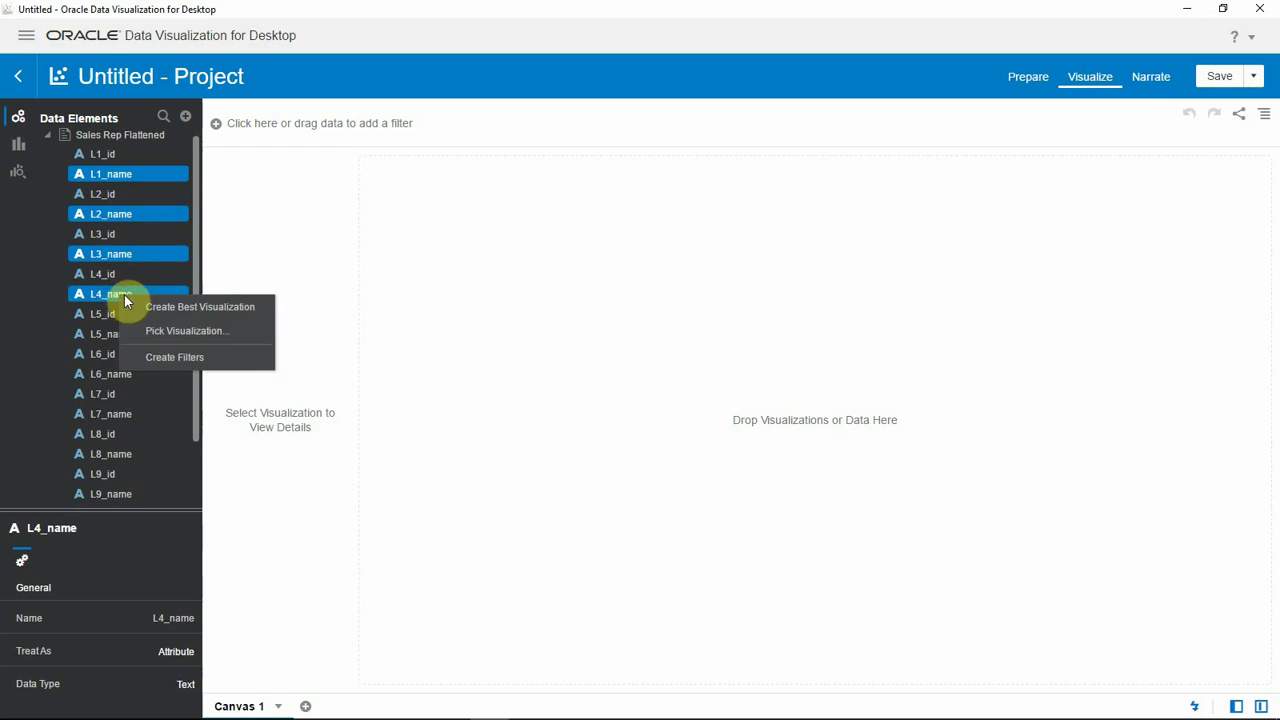
pyautogui.click(183, 333)
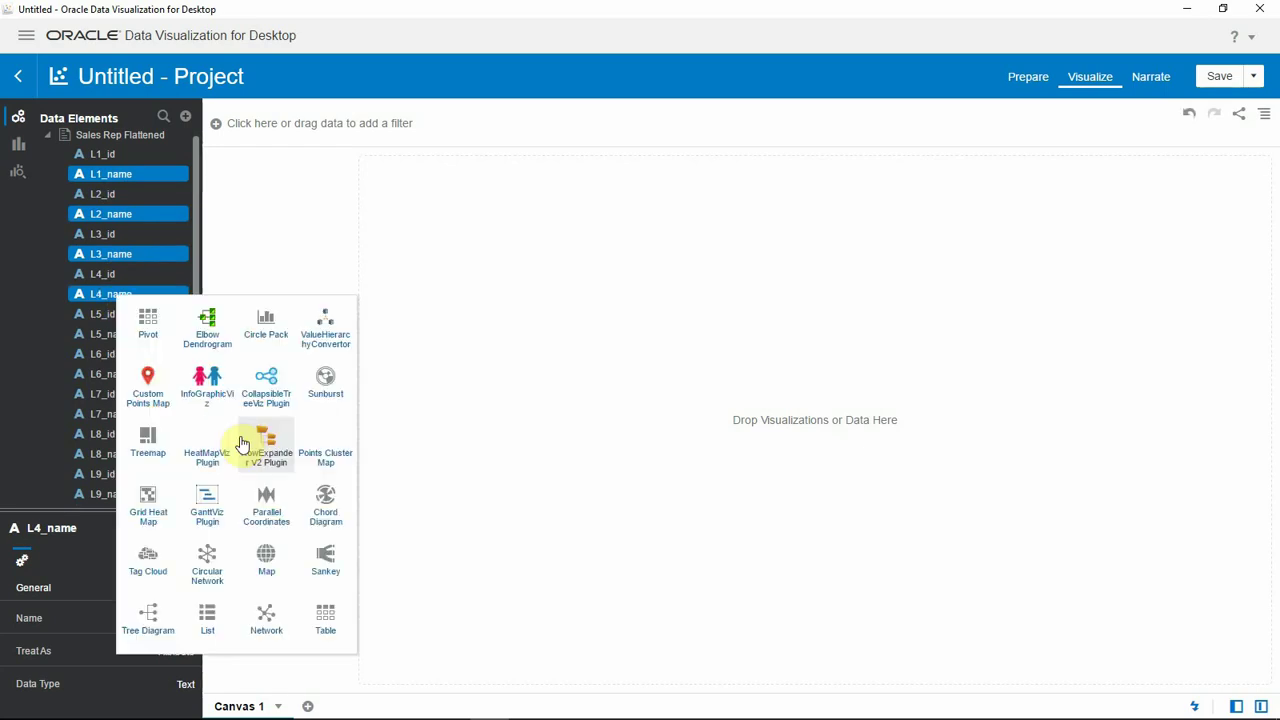
pyautogui.click(323, 608)
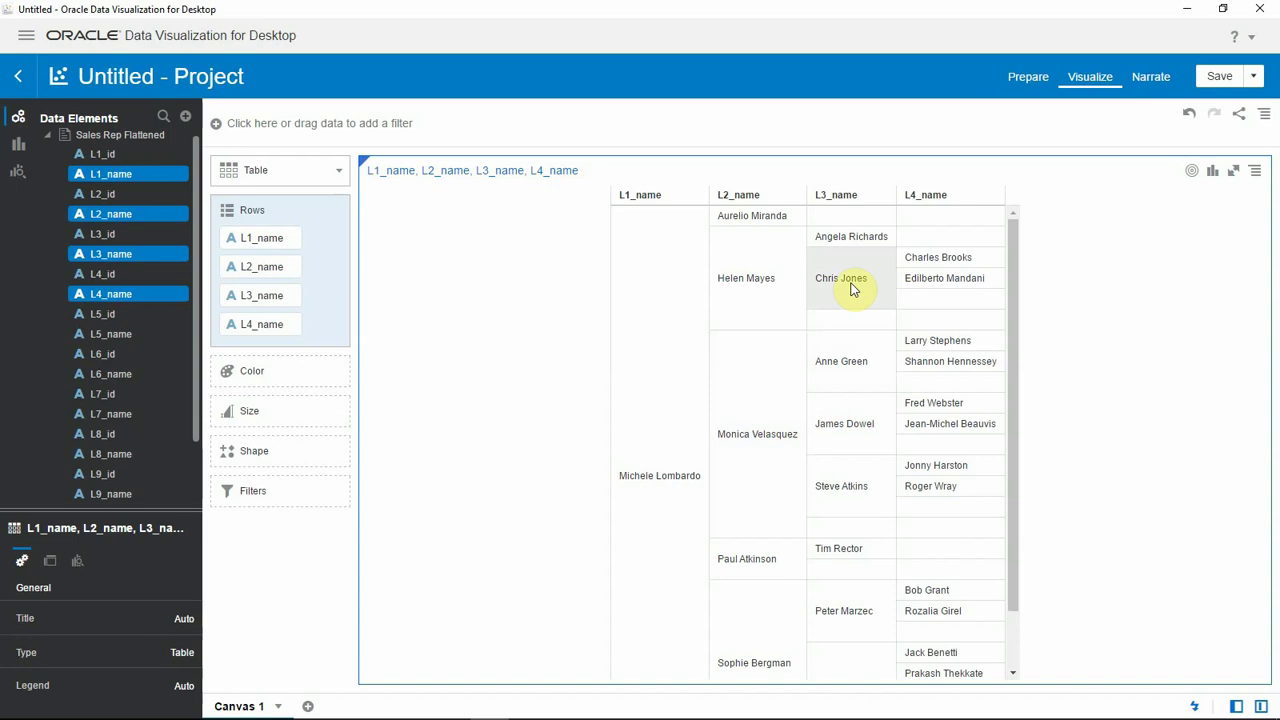
pyautogui.moveTo(1010, 253); pyautogui.dragTo(1006, 289)
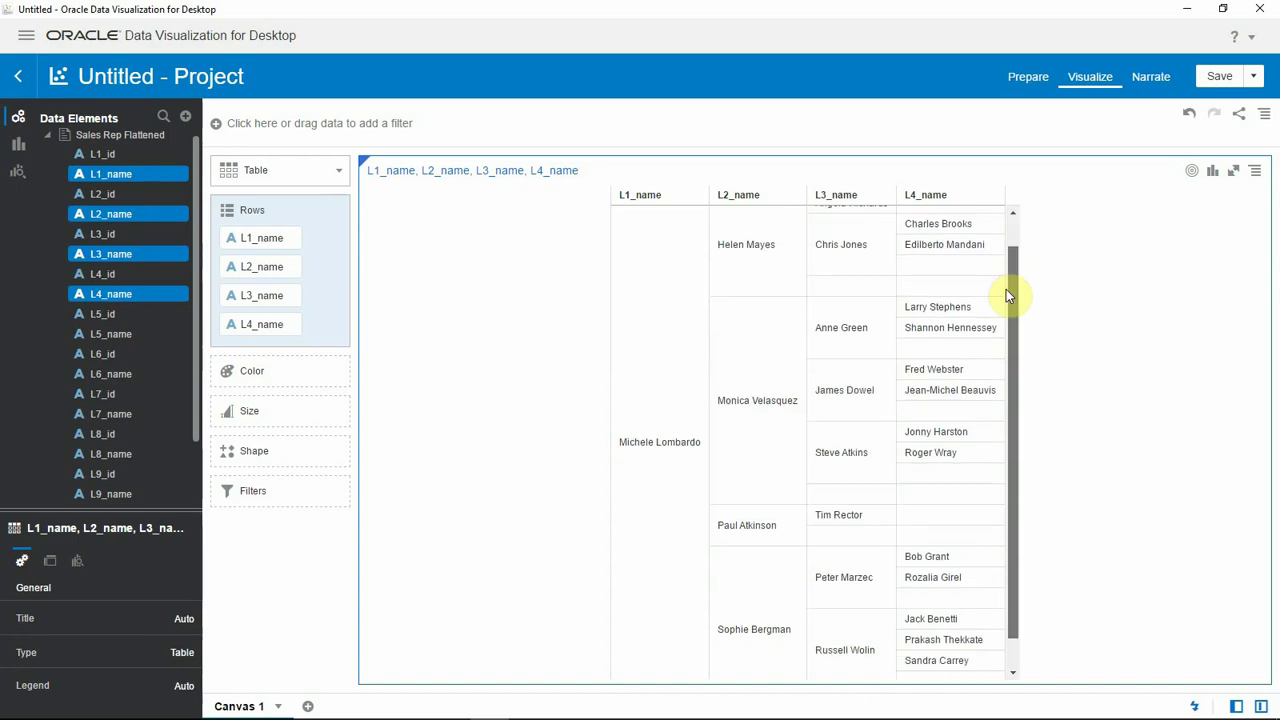